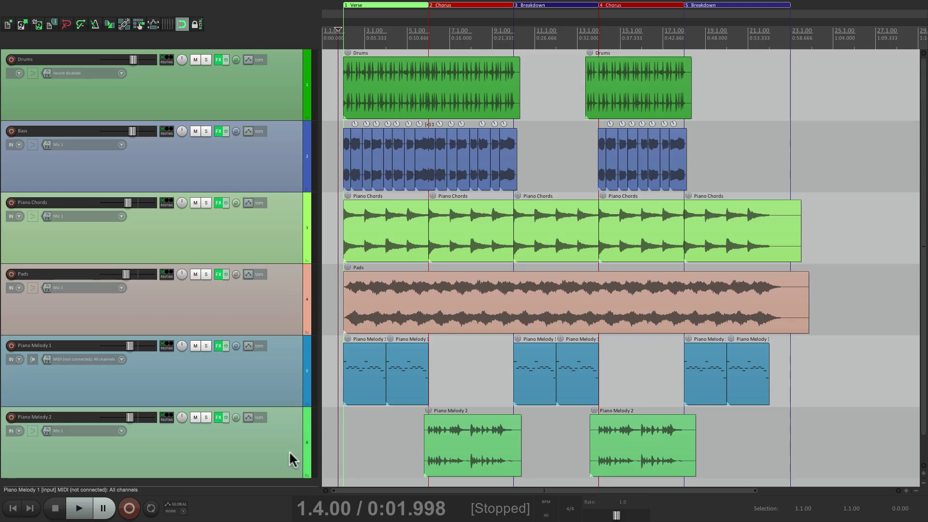
Play the arrangement from the start while scrolling around the tracks, then stop
key(space)
scroll(338, 135, up, 5)
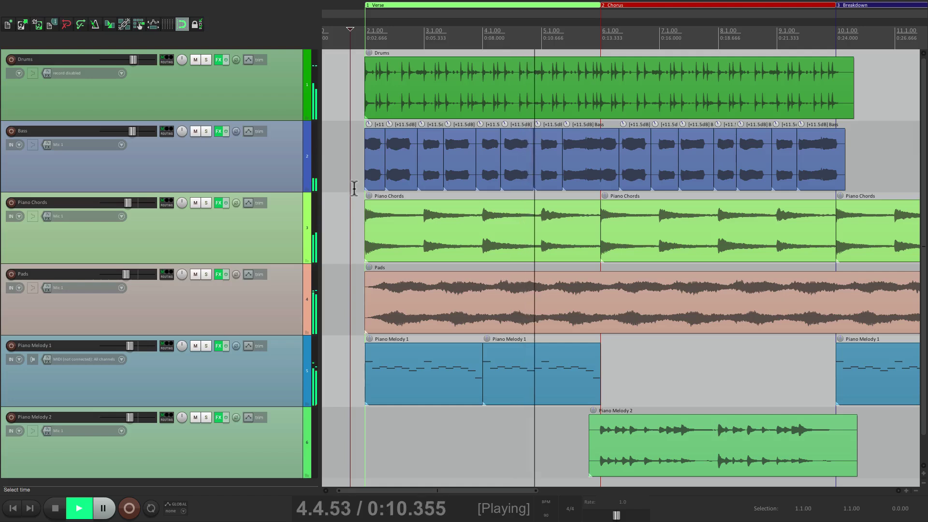
scroll(354, 179, right, 3)
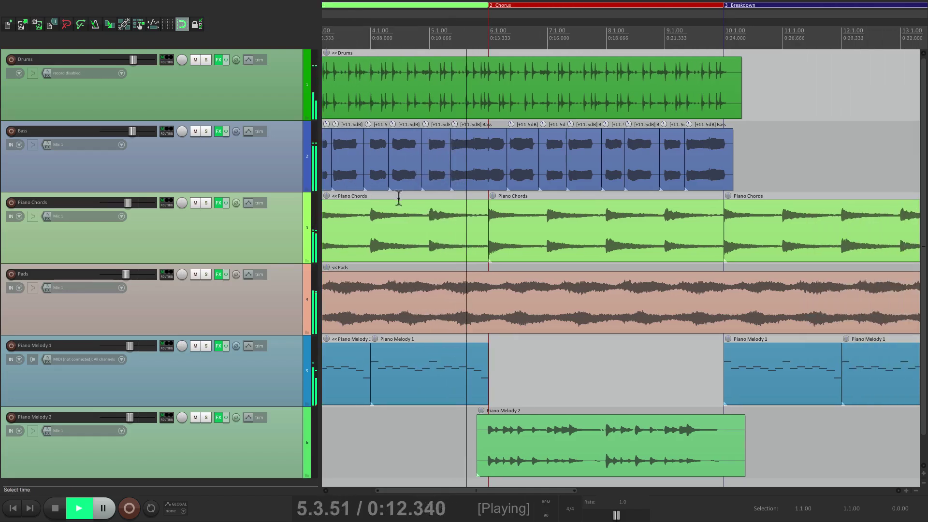
scroll(354, 187, right, 2)
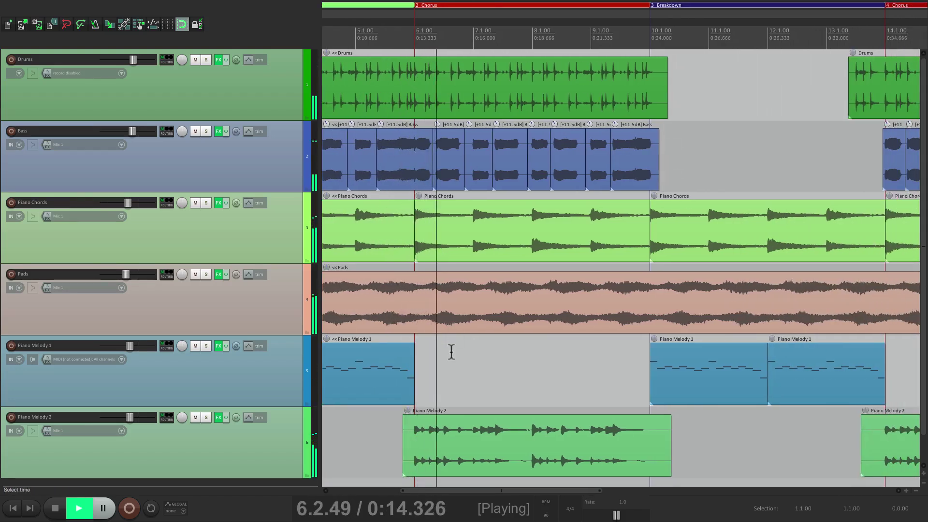
scroll(477, 232, down, 3)
scroll(476, 224, down, 1)
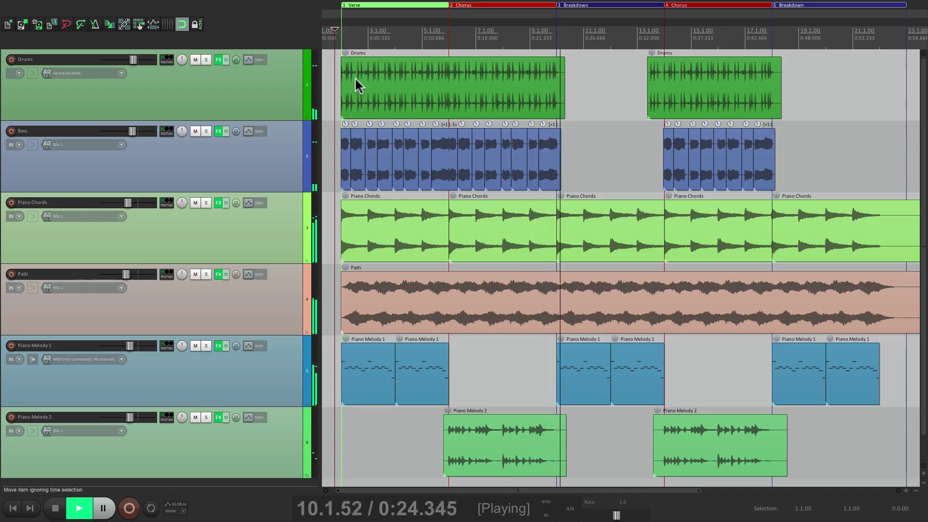
key(space)
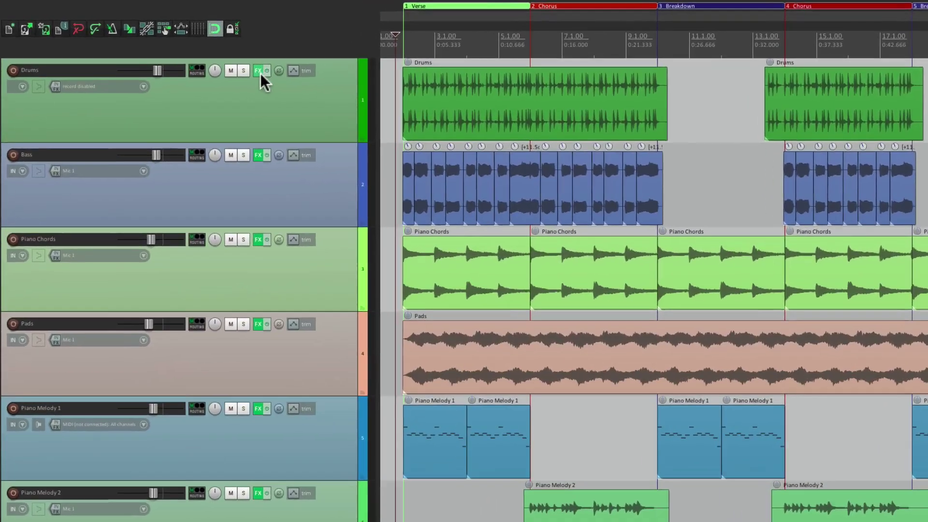
Inspect the ReaComp and ReaEQ settings in the Drums FX chain, then close it
click(233, 66)
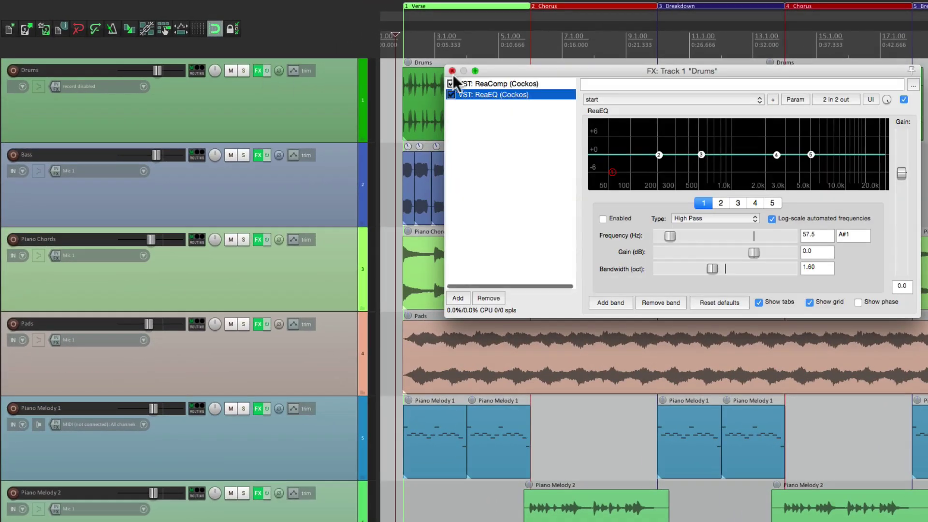
click(422, 76)
click(483, 93)
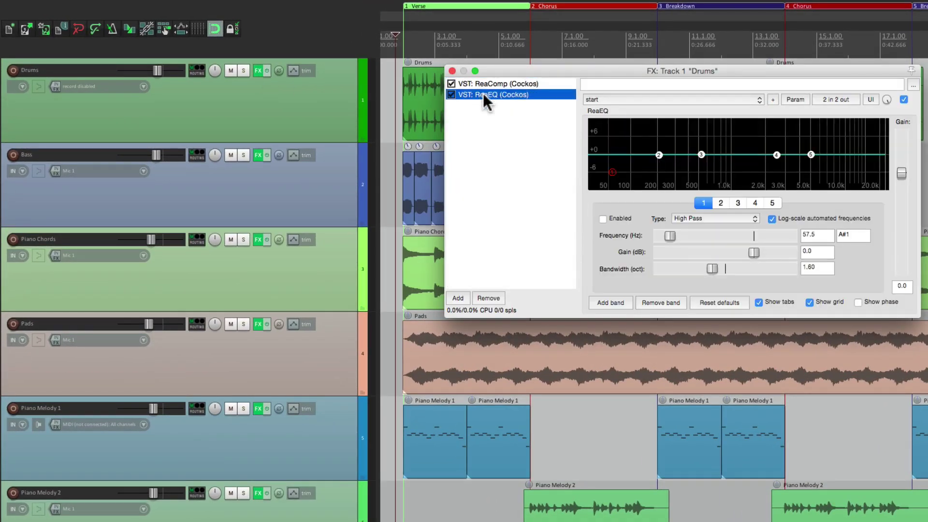
click(452, 71)
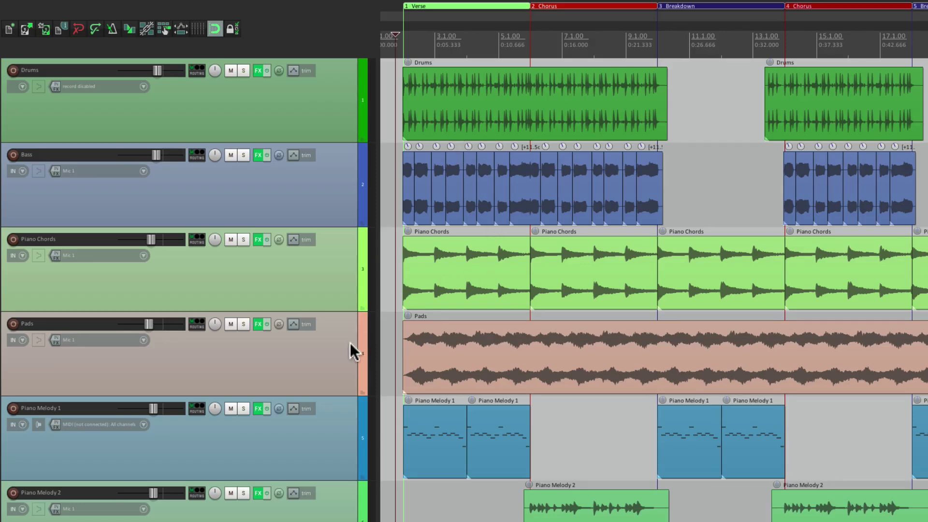
Audition the Pads track soloed, unsolo it, and bring up its ReaEQ
click(243, 323)
key(space)
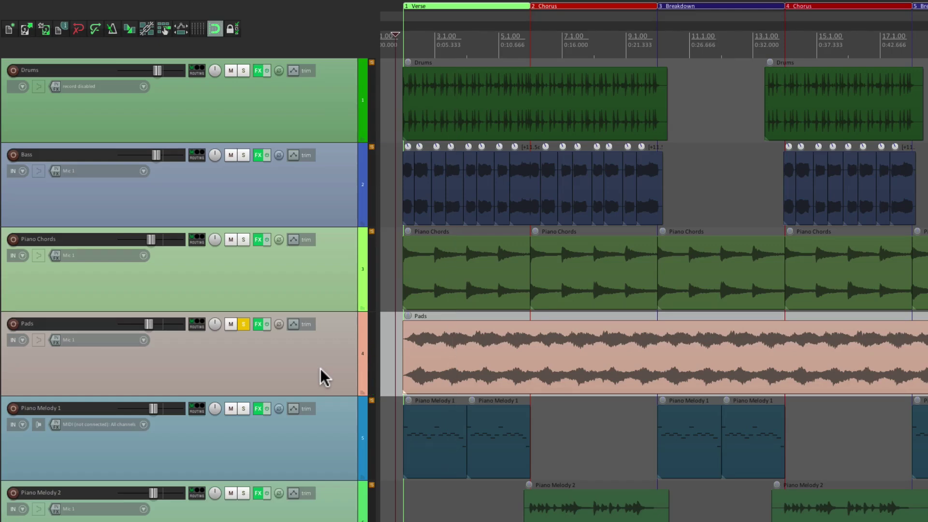
click(243, 324)
click(257, 324)
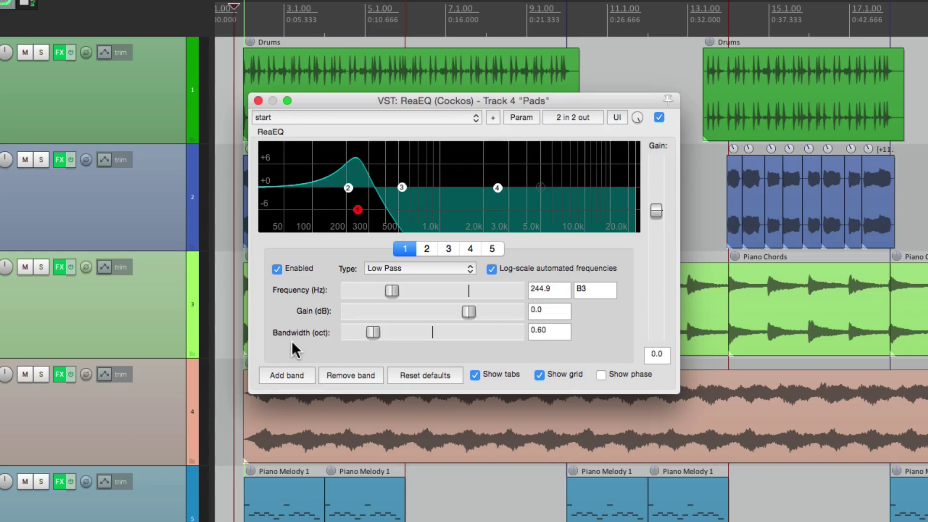
Show the Pads automation envelope and play the Pads track soloed
click(104, 374)
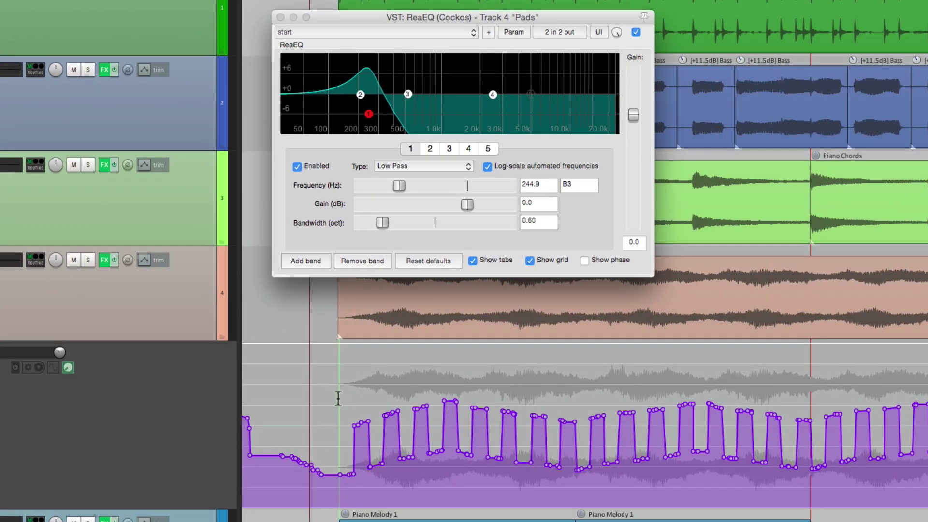
mouse_move(362, 94)
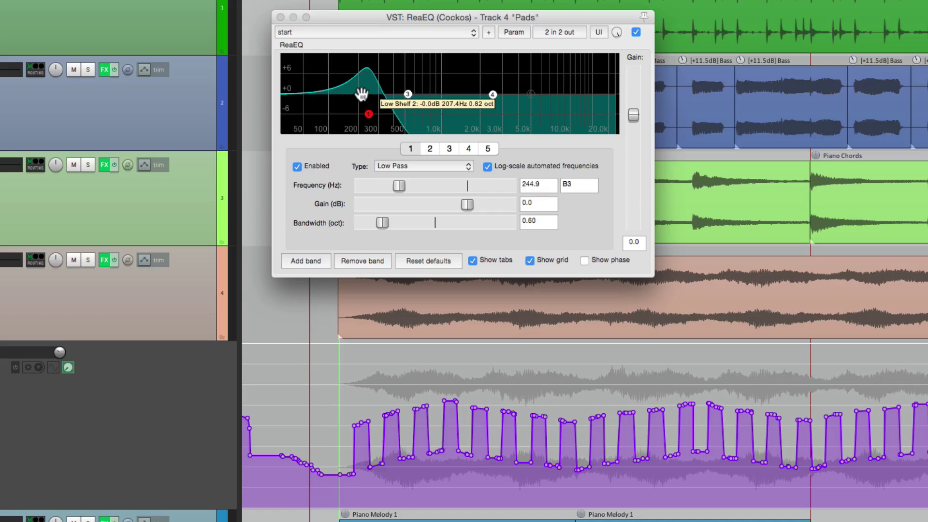
click(89, 260)
key(space)
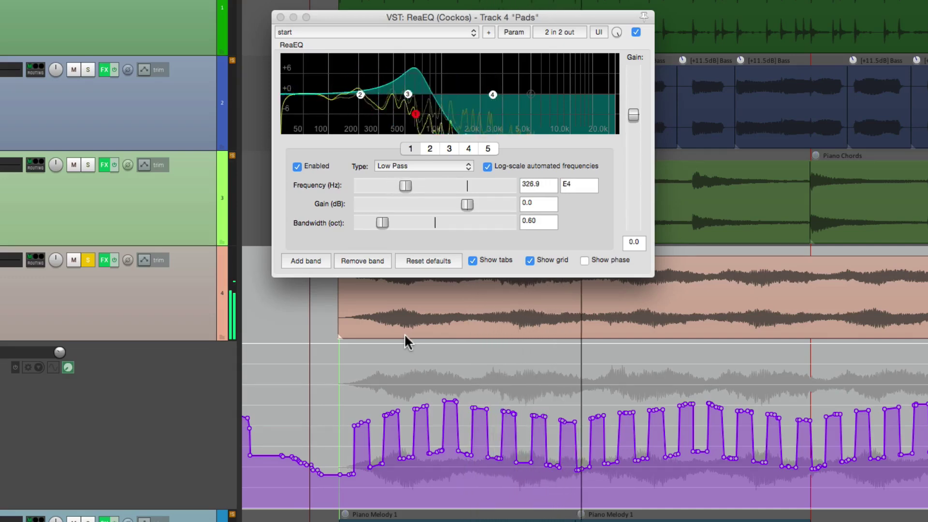
key(space)
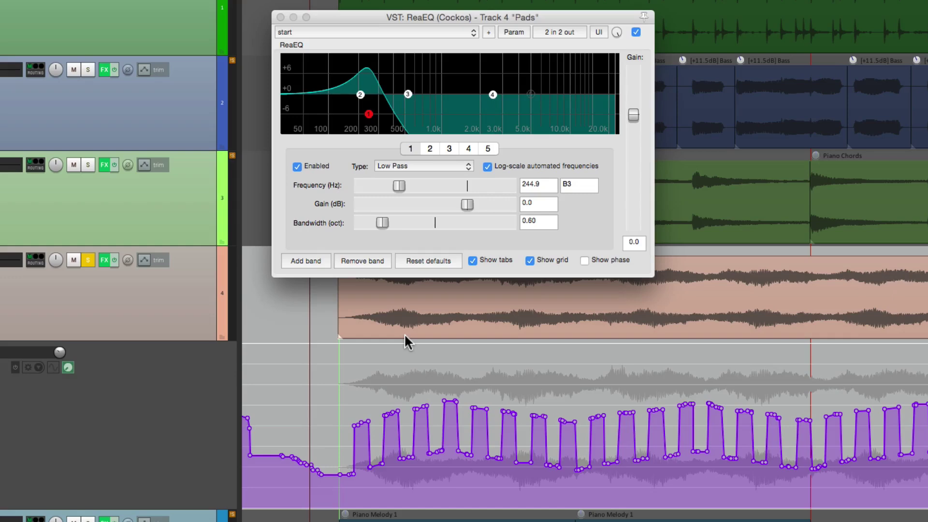
Compare the Pads sound with ReaEQ bypassed, re-enable the EQ, and close its window
click(635, 33)
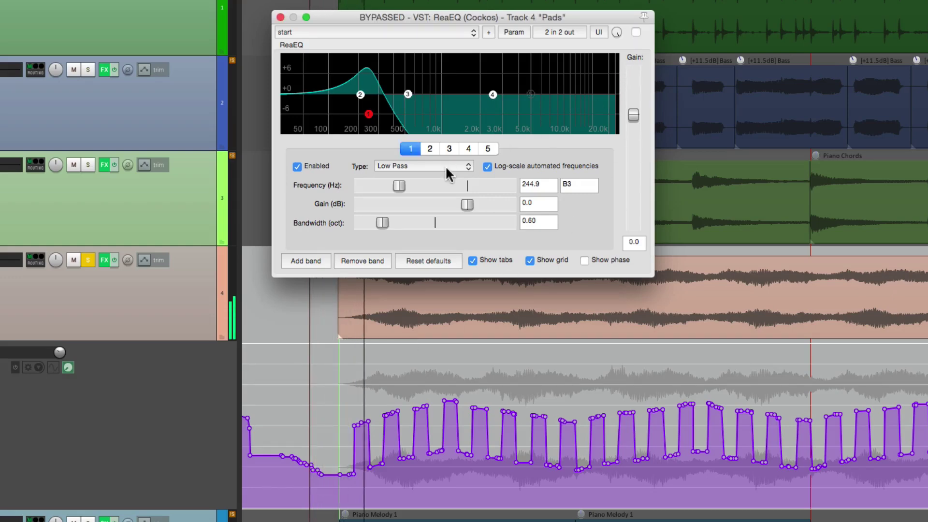
key(space)
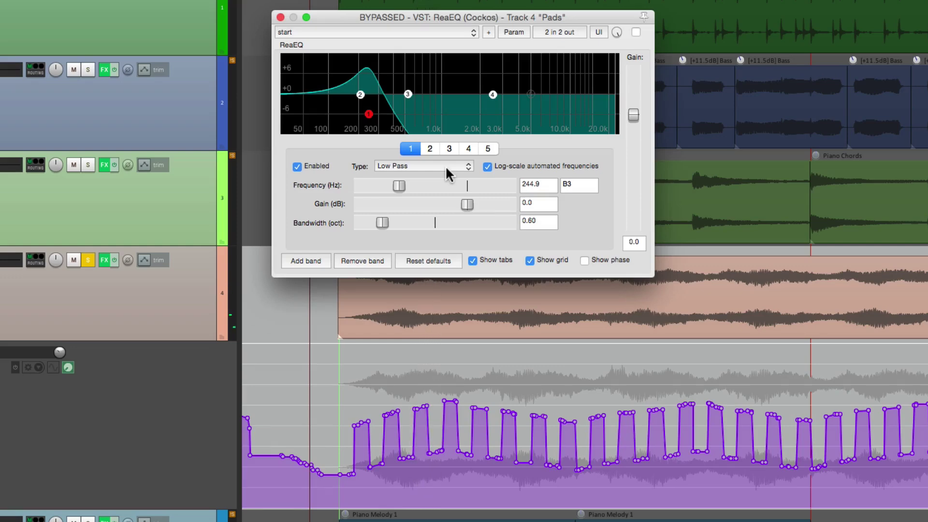
click(636, 32)
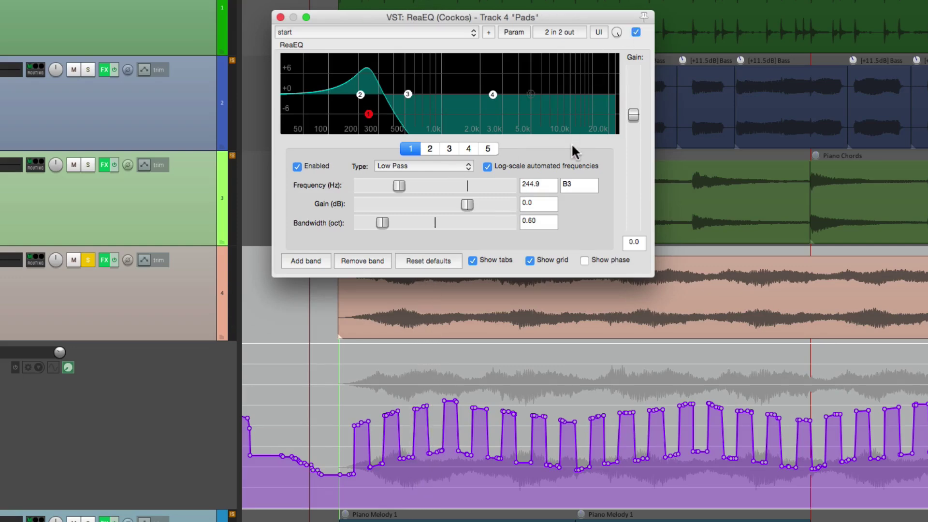
click(280, 17)
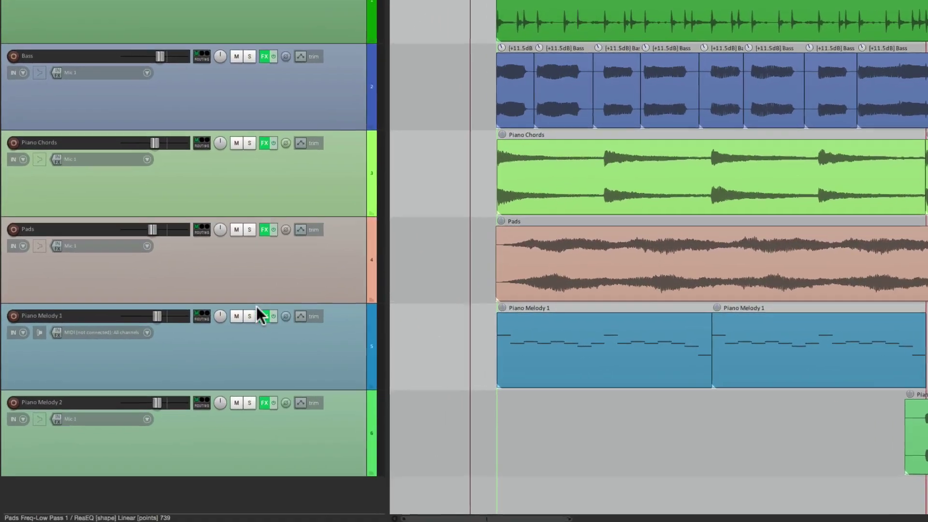
Open the Piano One instrument on Piano Melody 1 and audition the track soloed
click(264, 316)
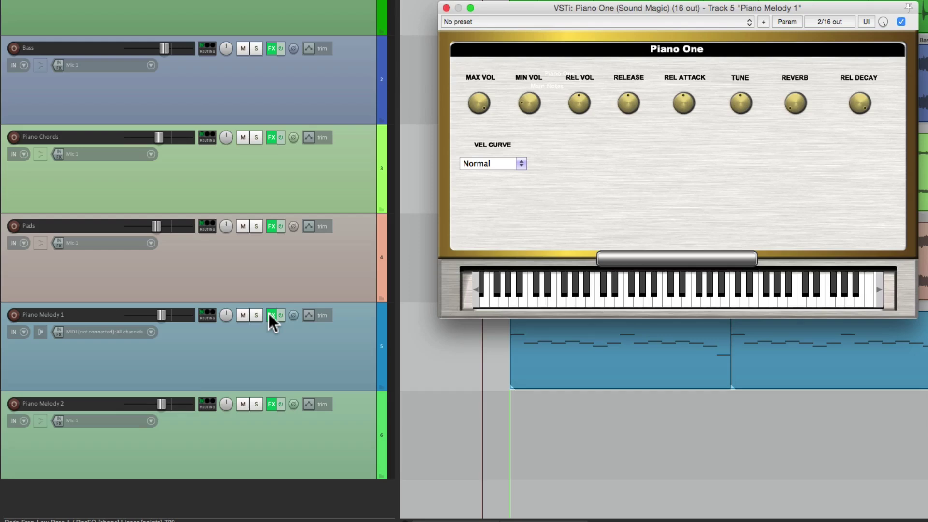
click(256, 316)
key(space)
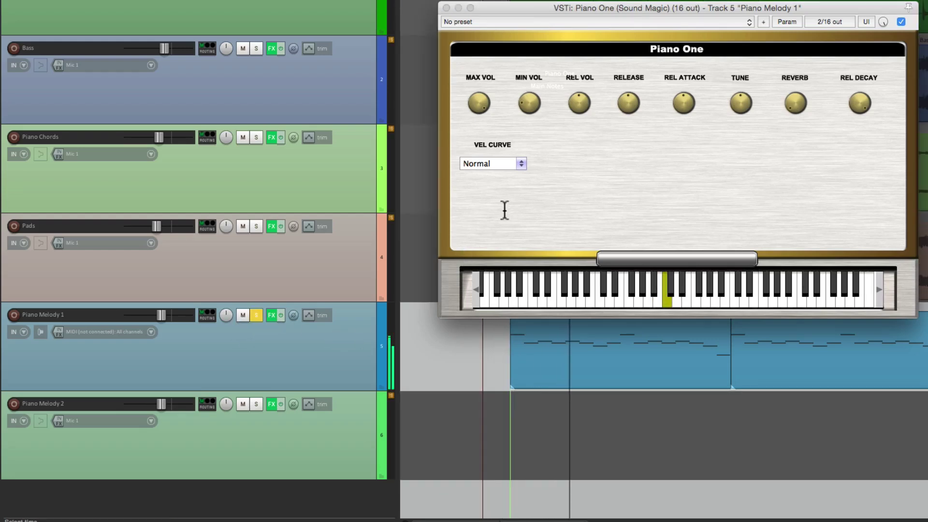
key(space)
Bypass Piano One, replay the melody, unsolo Piano Melody 1, and close the plugin window
click(901, 21)
click(901, 21)
click(480, 357)
key(space)
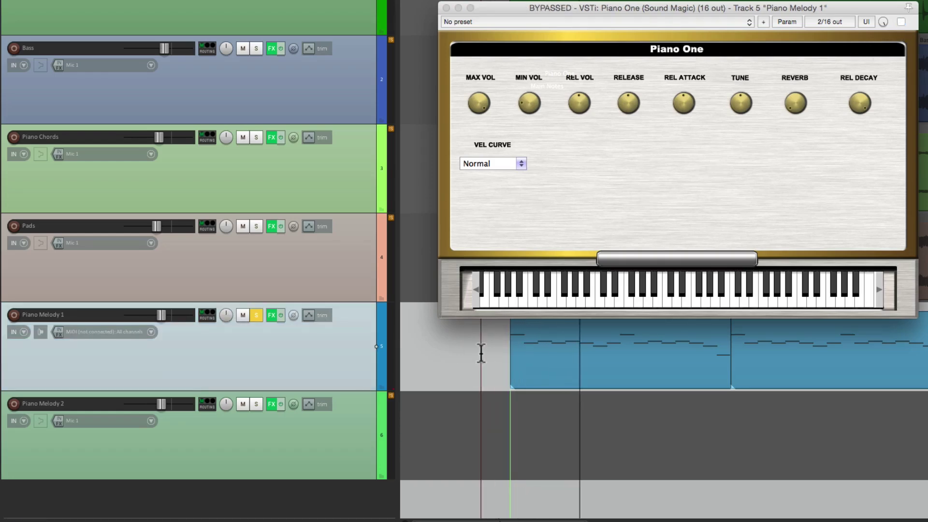
key(space)
click(256, 315)
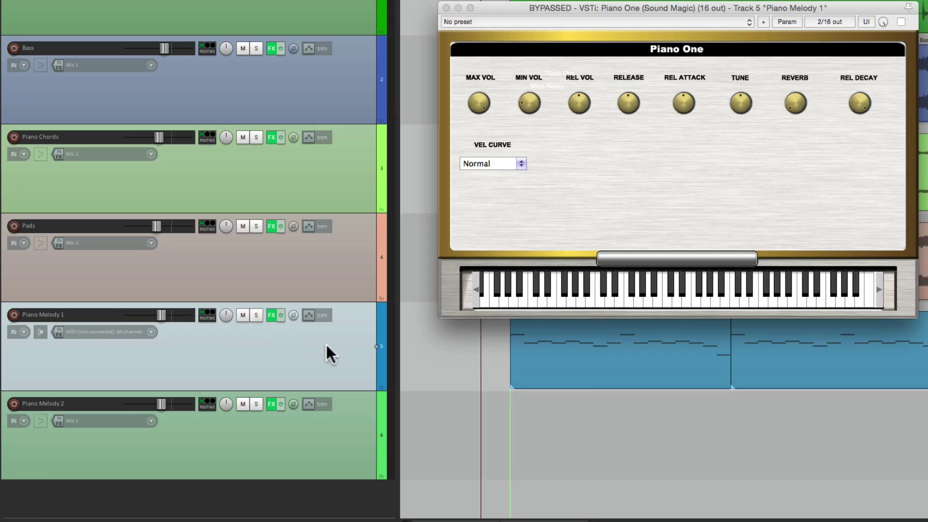
click(446, 8)
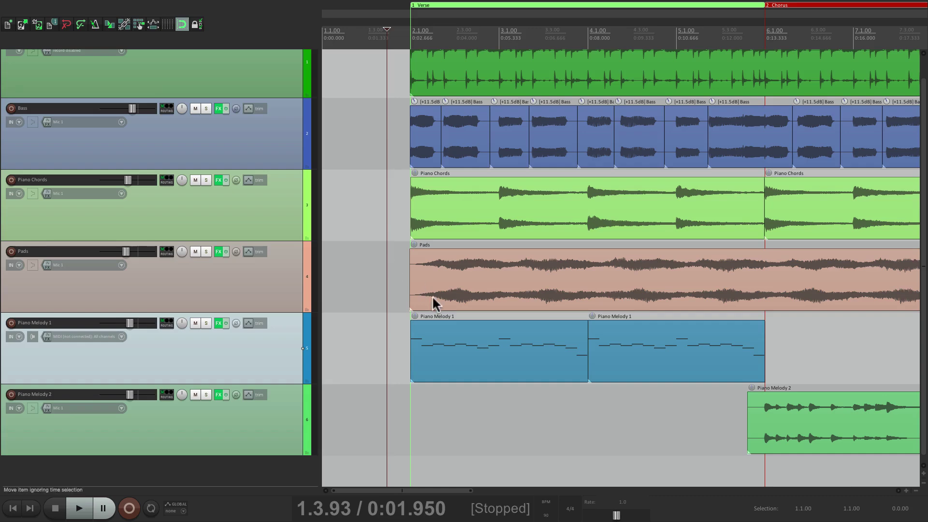
scroll(432, 296, down, 4)
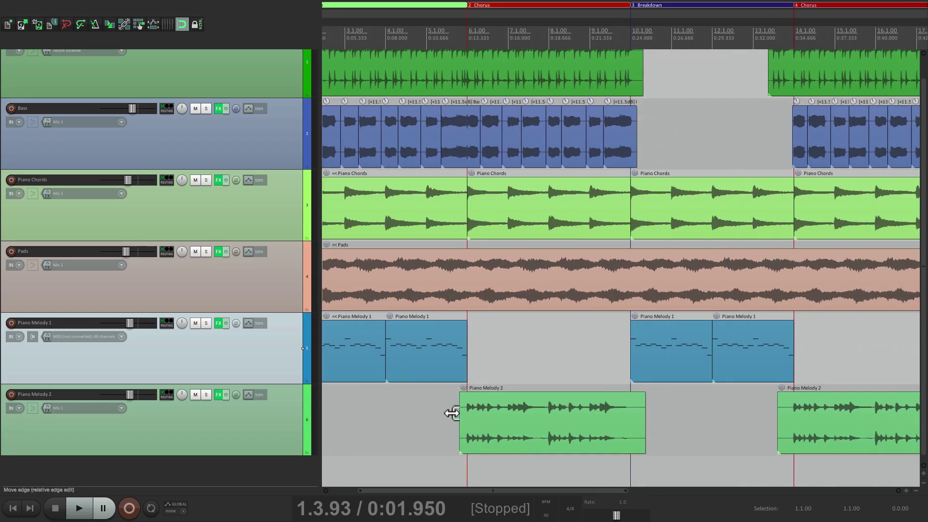
click(218, 394)
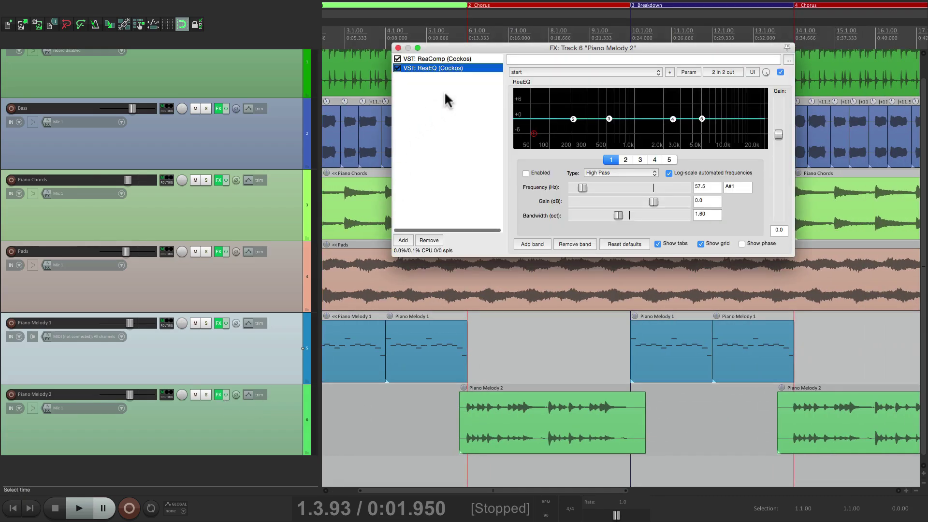
click(469, 59)
click(478, 69)
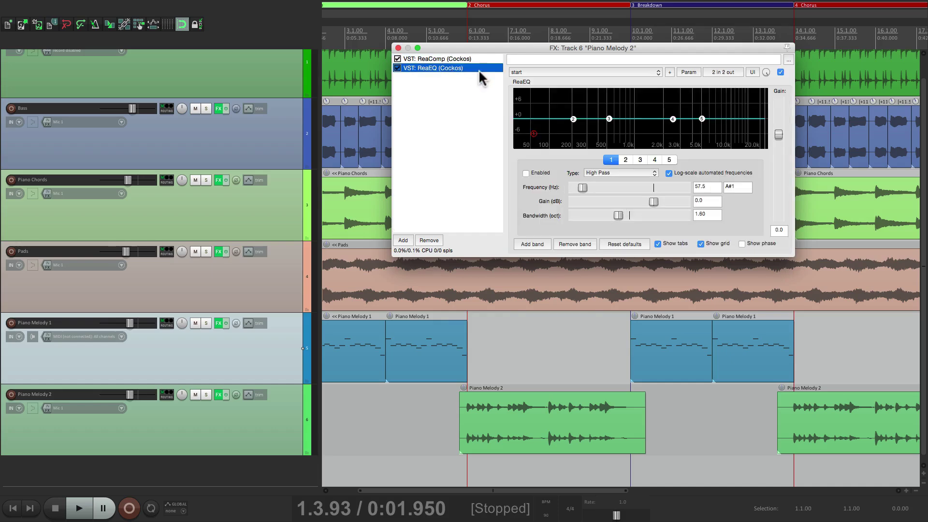
click(398, 48)
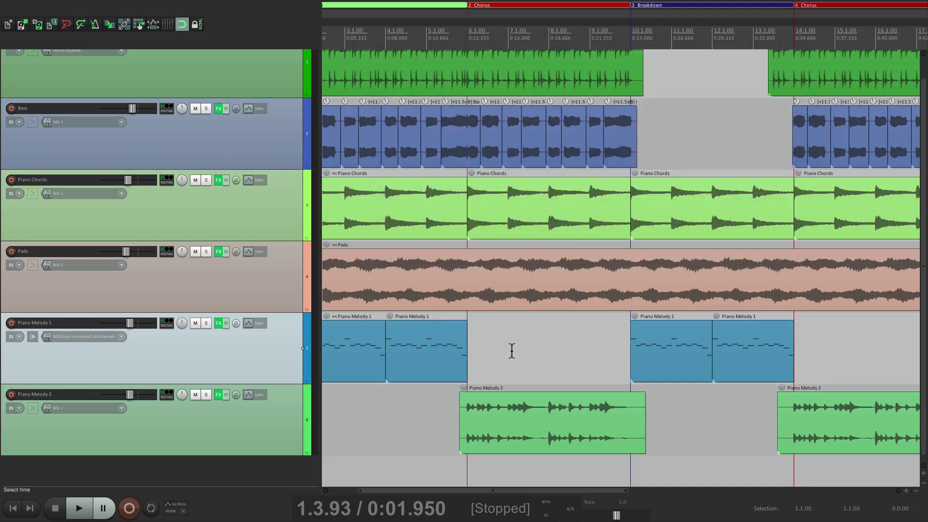
scroll(487, 379, down, 3)
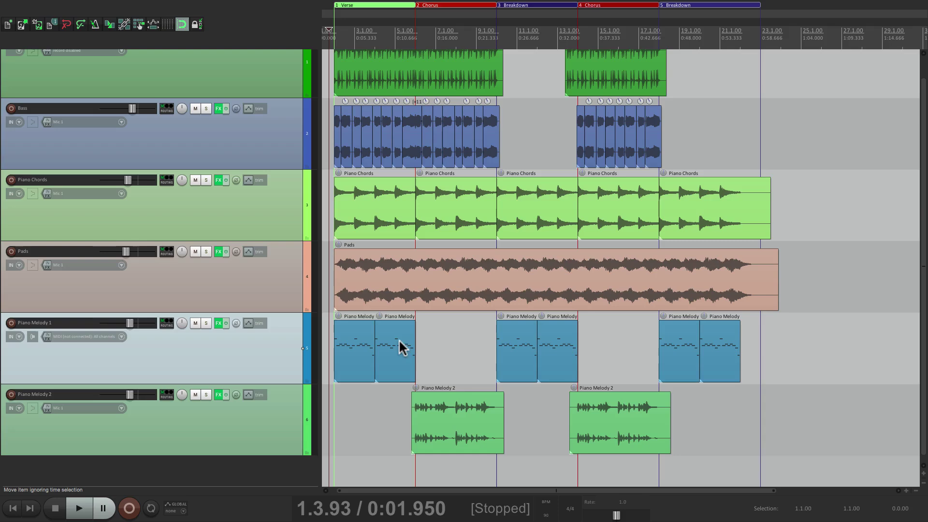
scroll(347, 270, up, 2)
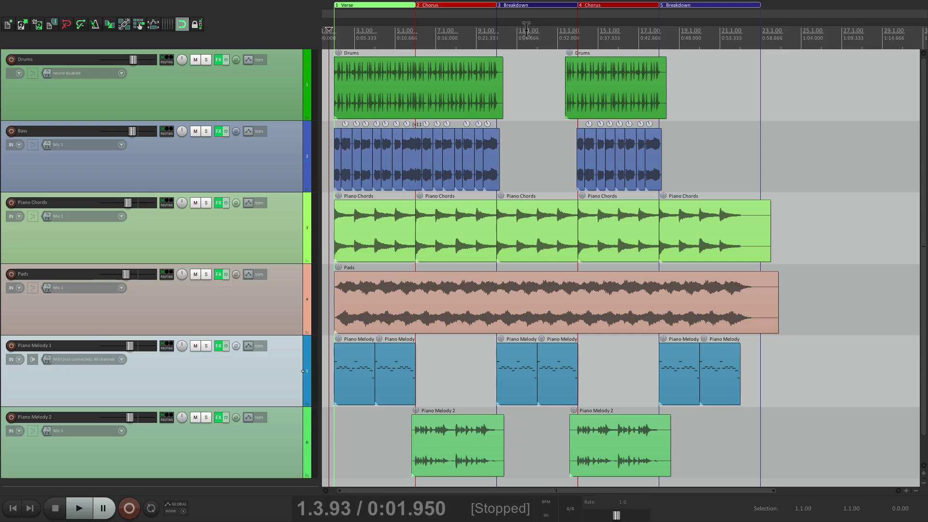
scroll(362, 153, up, 5)
scroll(486, 198, left, 3)
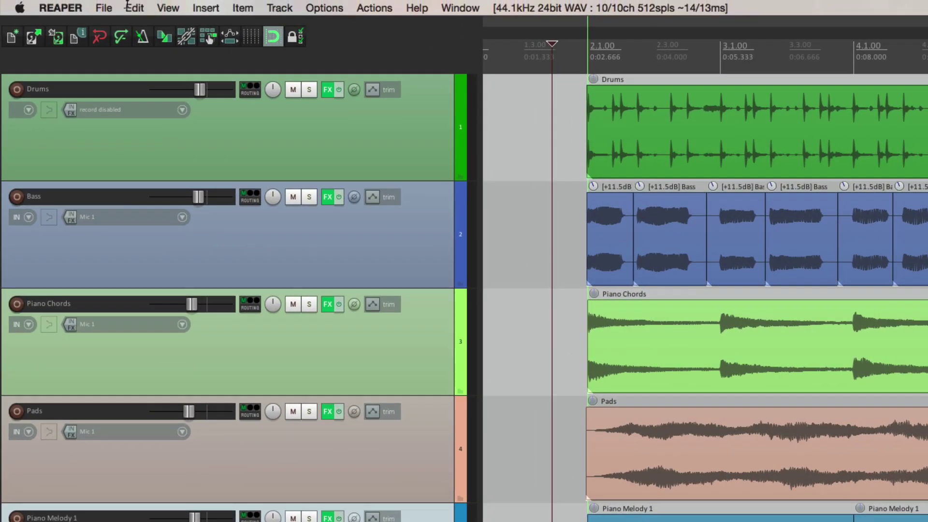
Open the Consolidate Tracks dialog through File > Consolidate/Export tracks
click(74, 6)
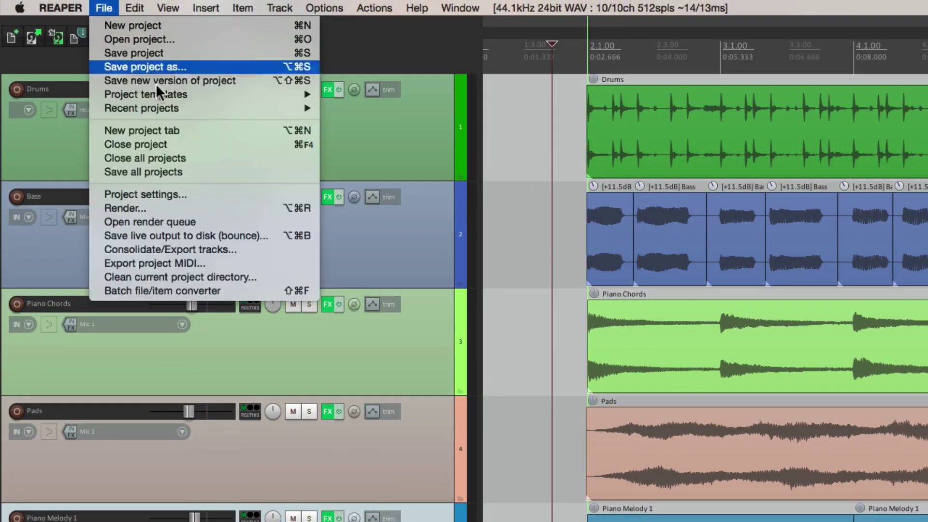
click(94, 252)
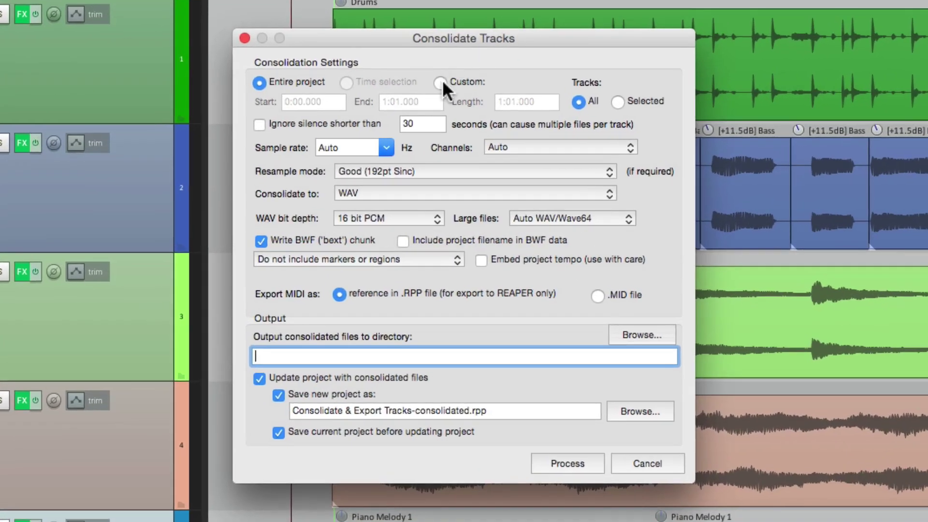
click(462, 126)
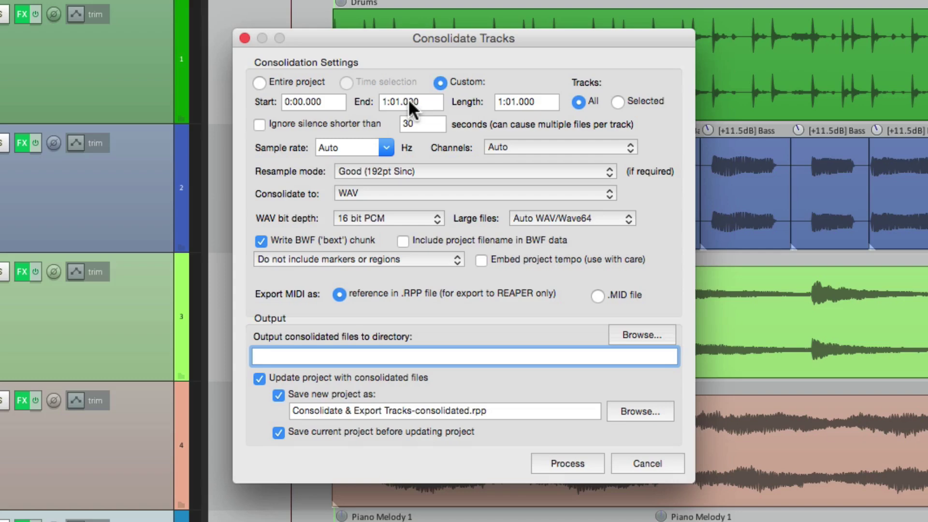
click(259, 83)
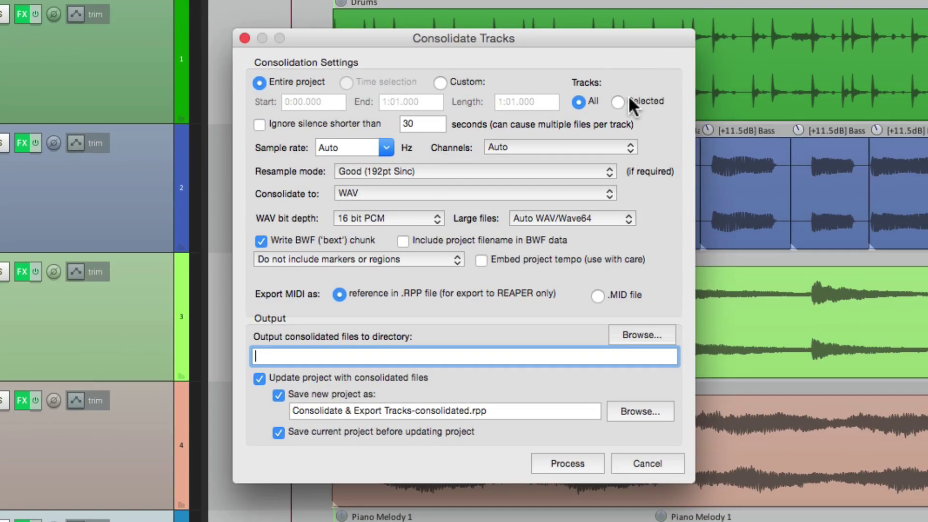
click(617, 101)
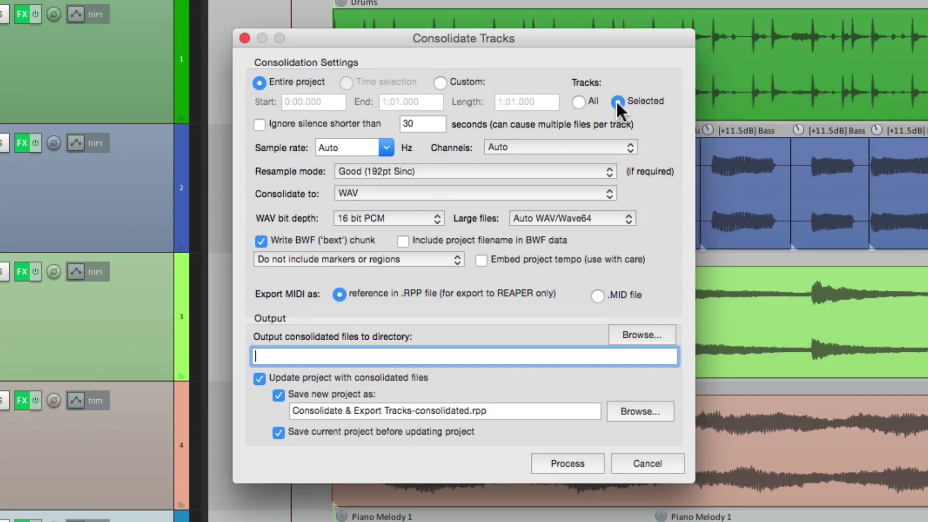
click(578, 102)
click(260, 125)
click(258, 125)
Try 44100 and 48000 sample rates, then leave sample rate and channels on Auto
click(386, 147)
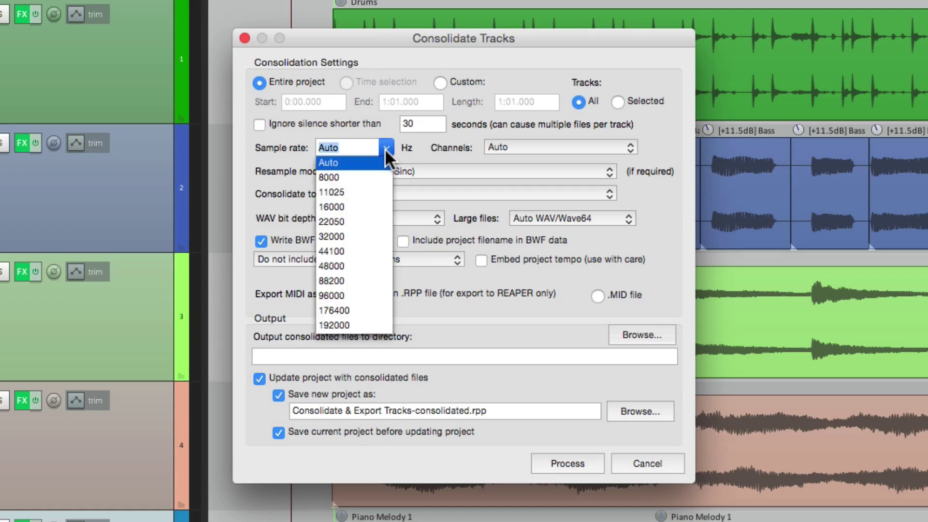
click(353, 250)
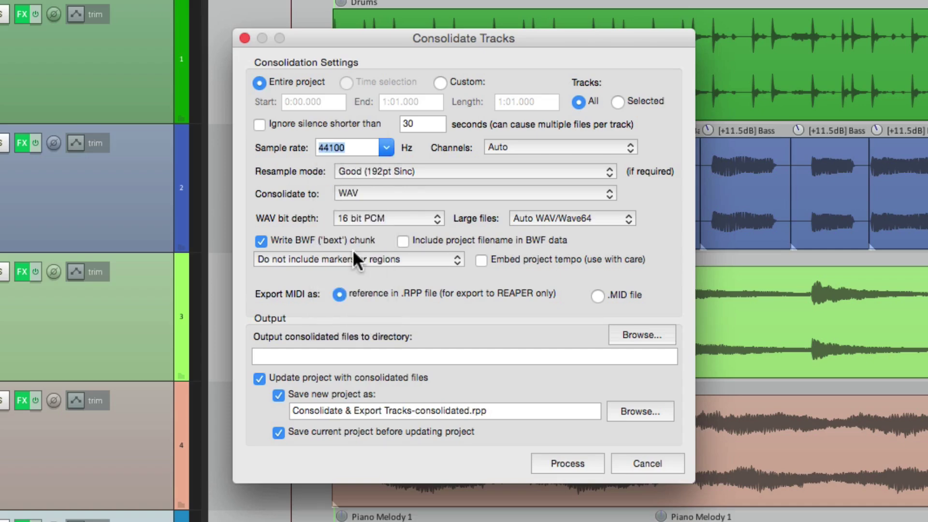
click(386, 147)
click(375, 264)
click(385, 147)
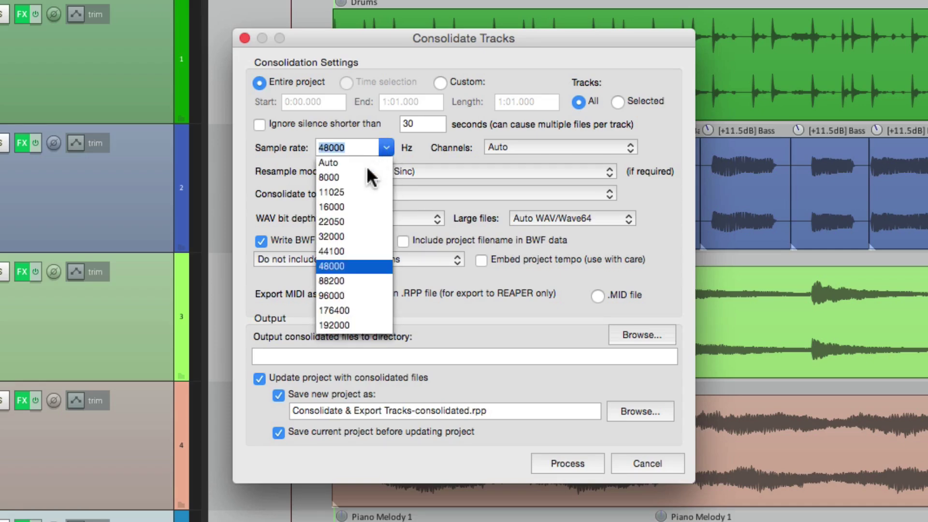
click(366, 161)
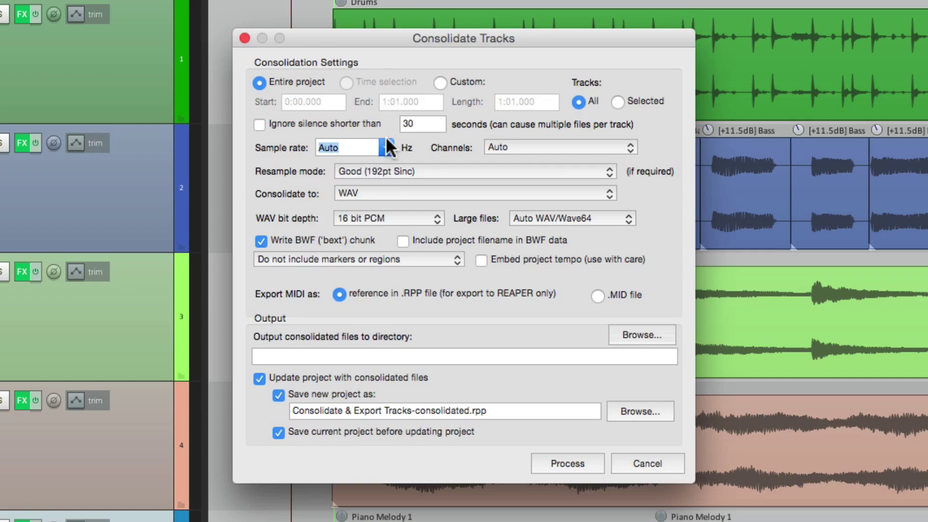
click(578, 146)
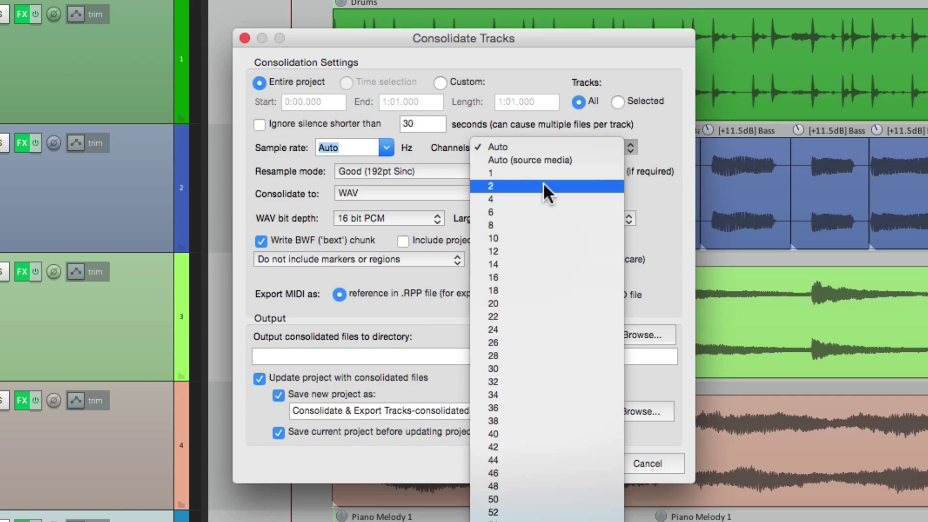
click(554, 144)
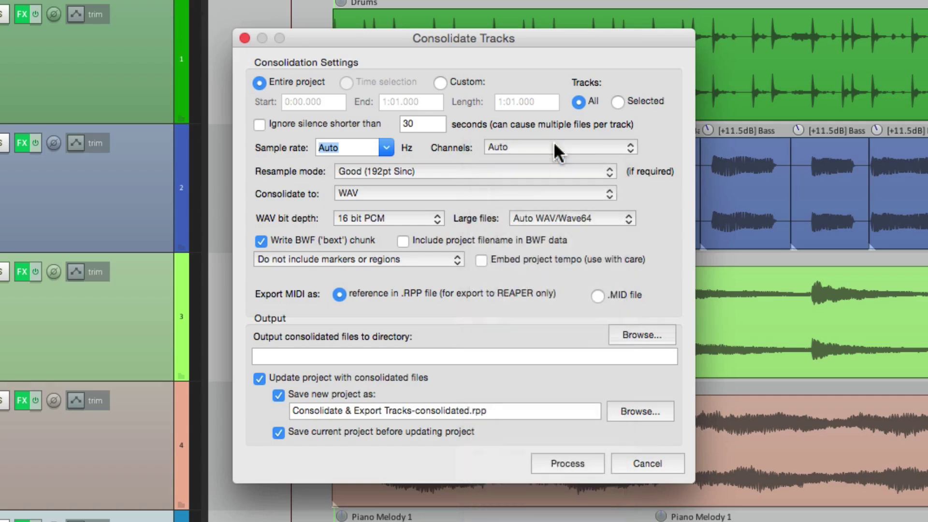
Keep resample mode Good (192pt Sinc) and WAV format, and set bit depth to 24 bit PCM
click(451, 167)
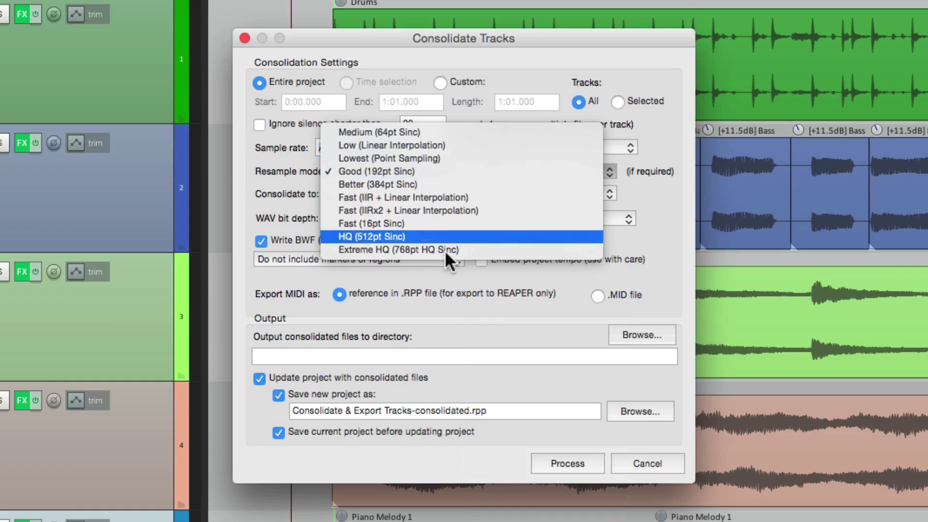
click(587, 174)
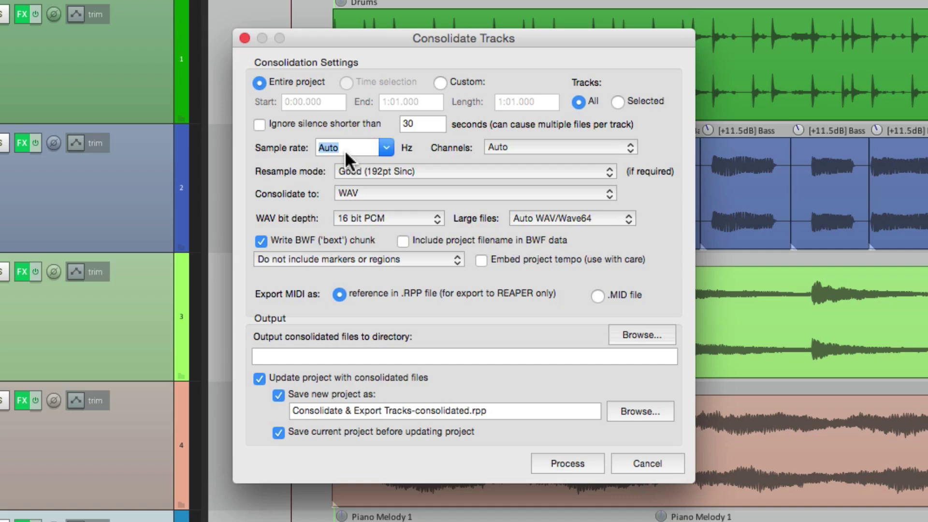
click(433, 192)
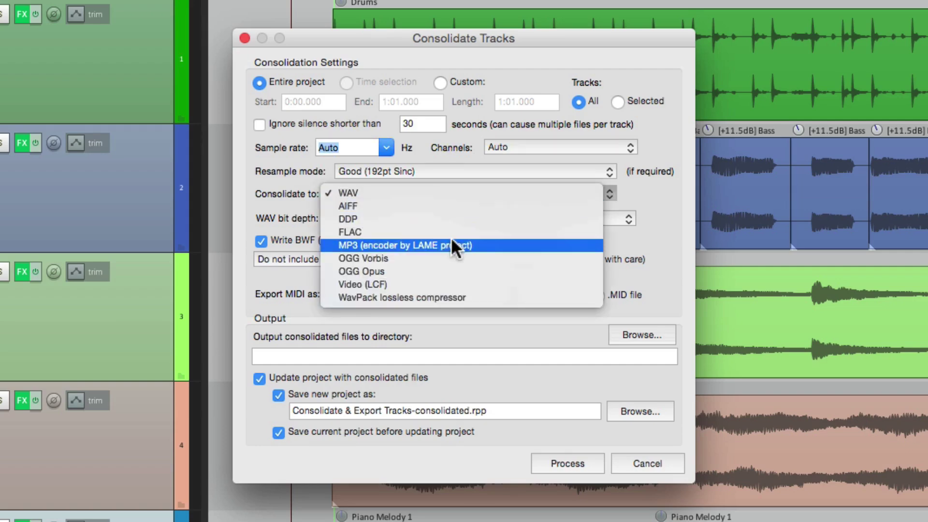
click(447, 194)
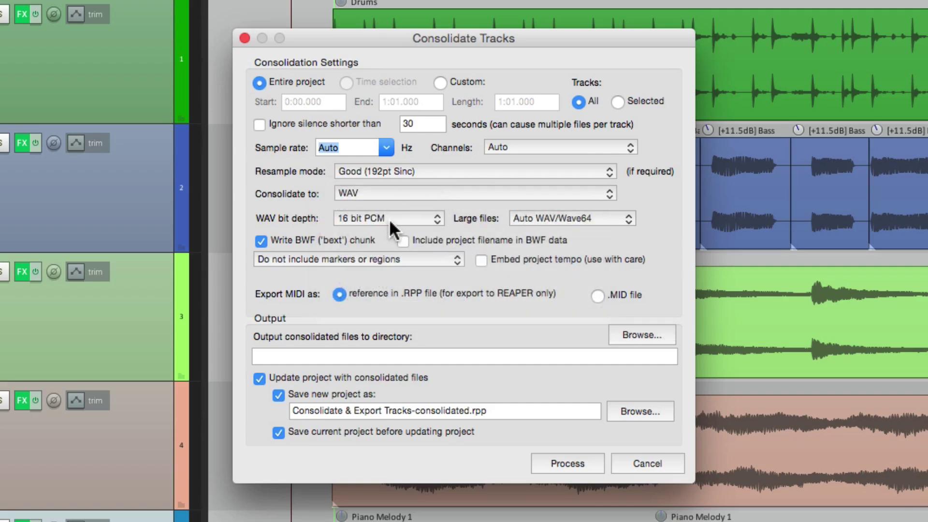
click(407, 215)
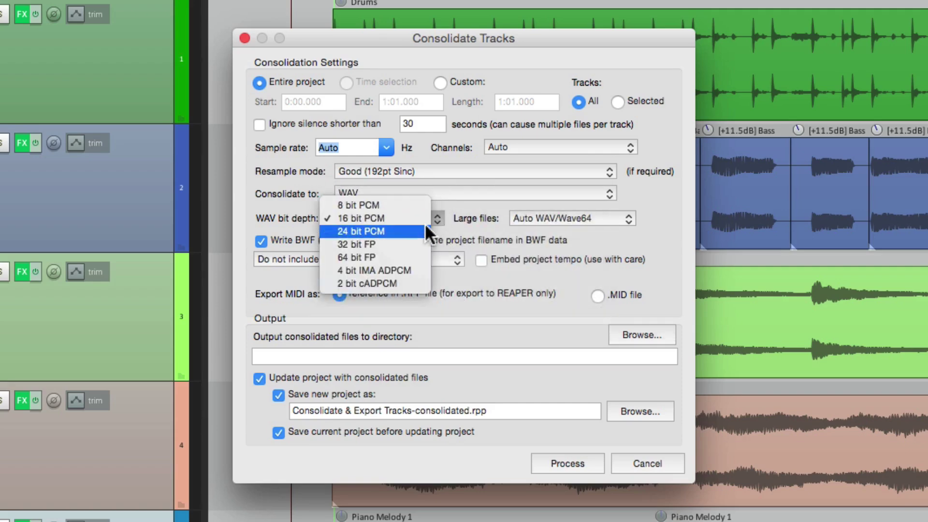
click(425, 227)
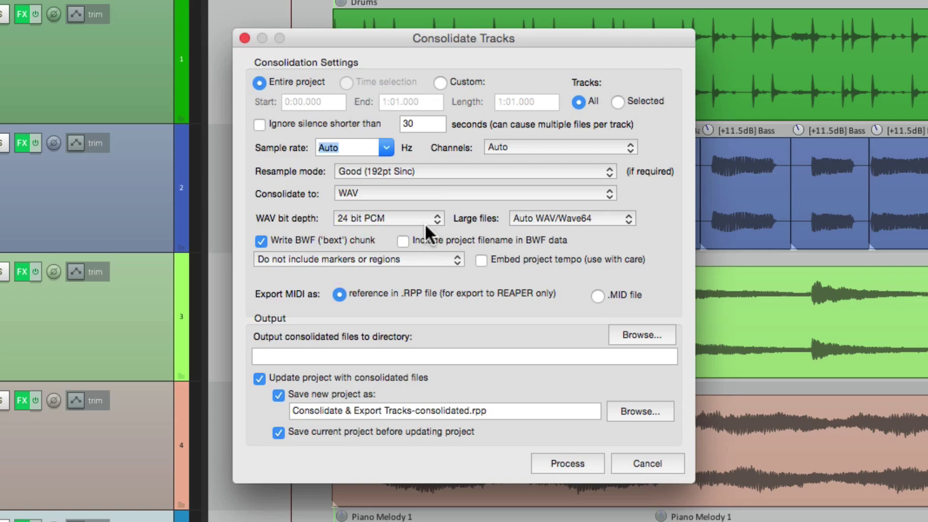
click(529, 216)
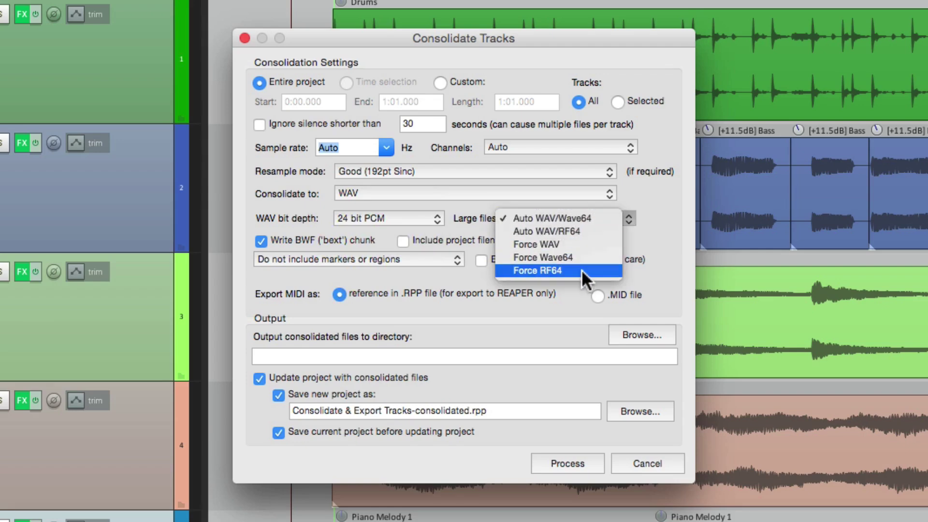
Keep large files on Auto WAV/Wave64, include markers + regions, and export MIDI as .MID files
click(647, 190)
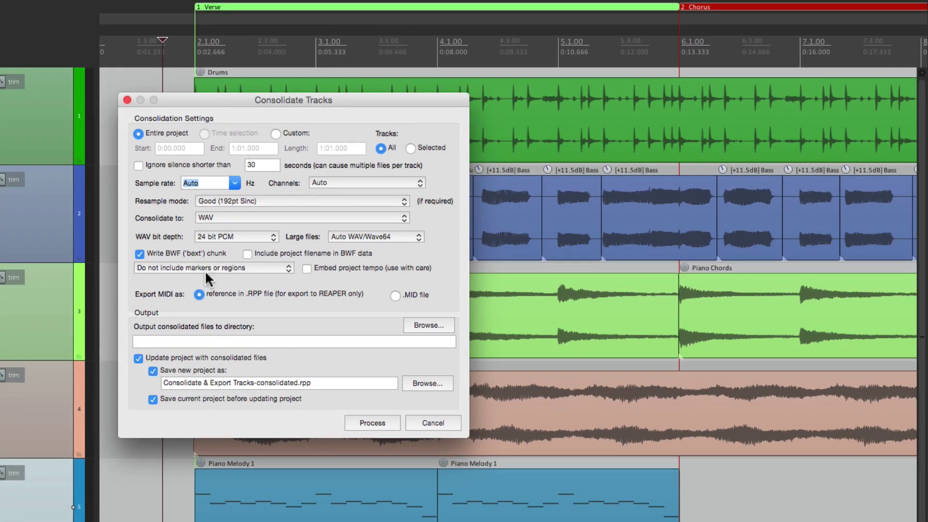
click(205, 270)
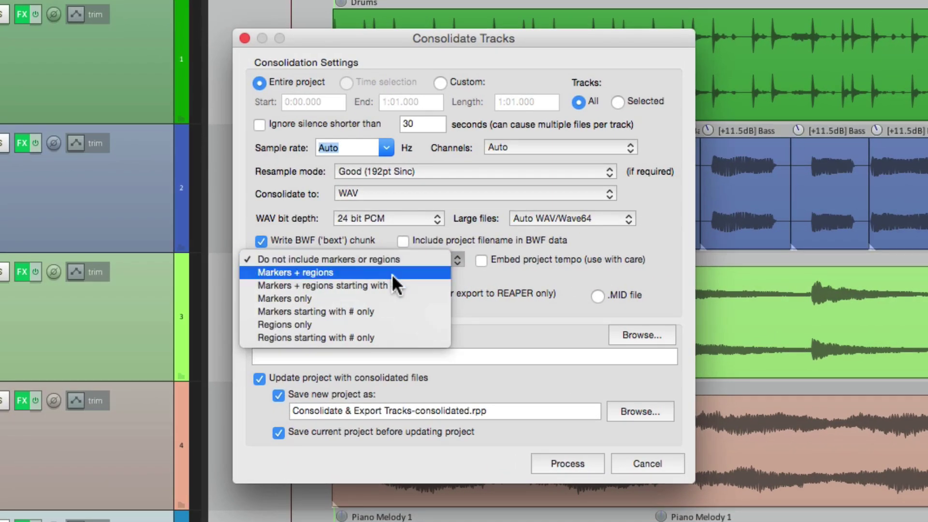
click(392, 273)
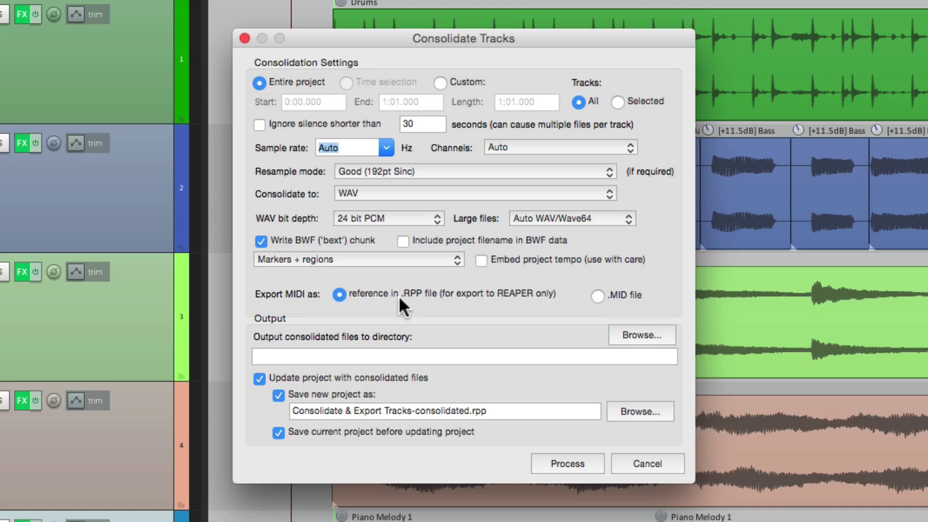
click(597, 295)
click(390, 352)
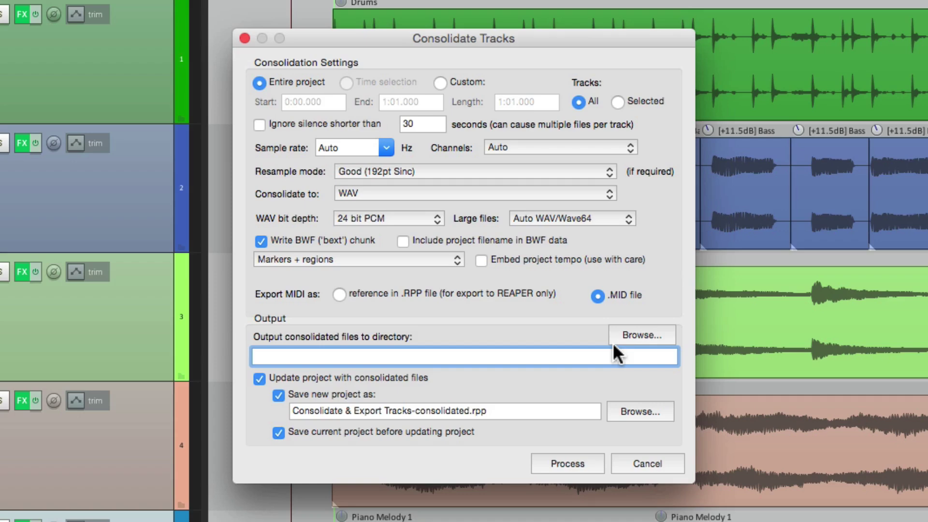
Create a new 'Song A v1 - 90 BPM' folder inside Exported Files as the output directory
click(625, 332)
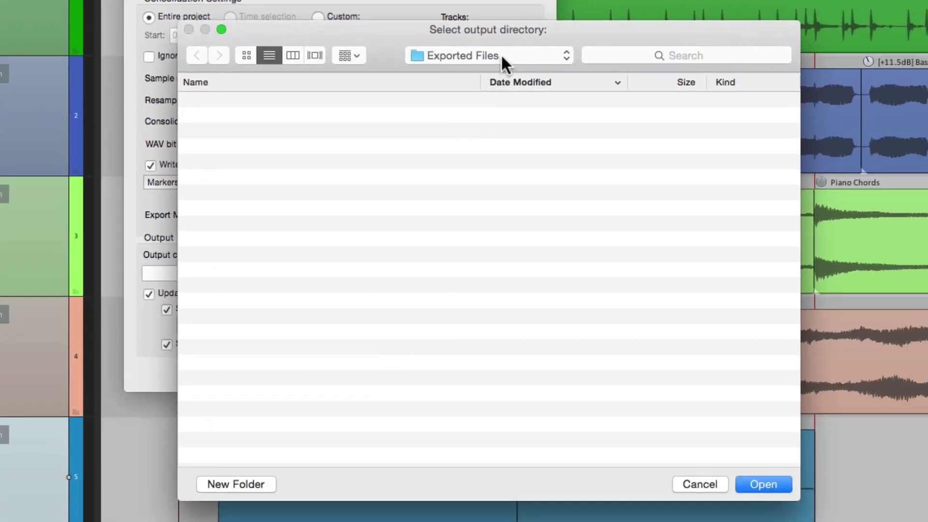
click(233, 487)
text(S)
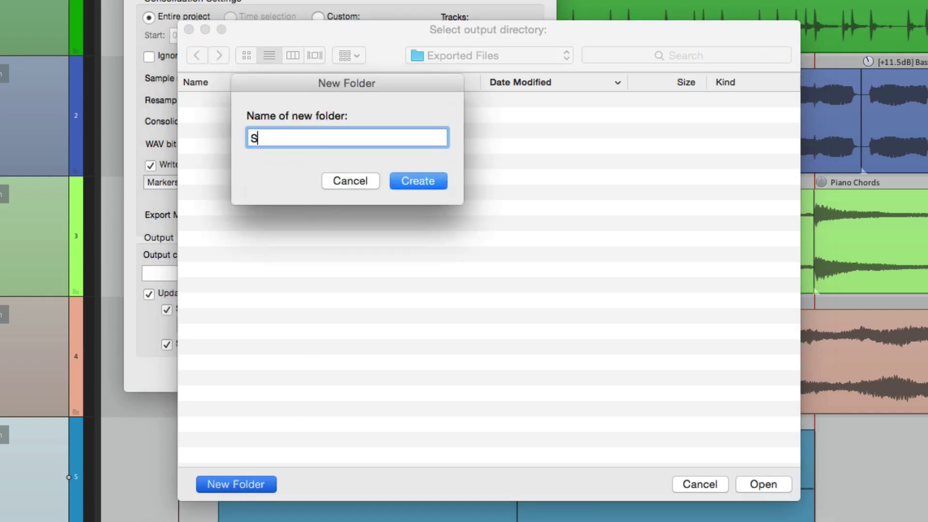
text(ong A v1 -)
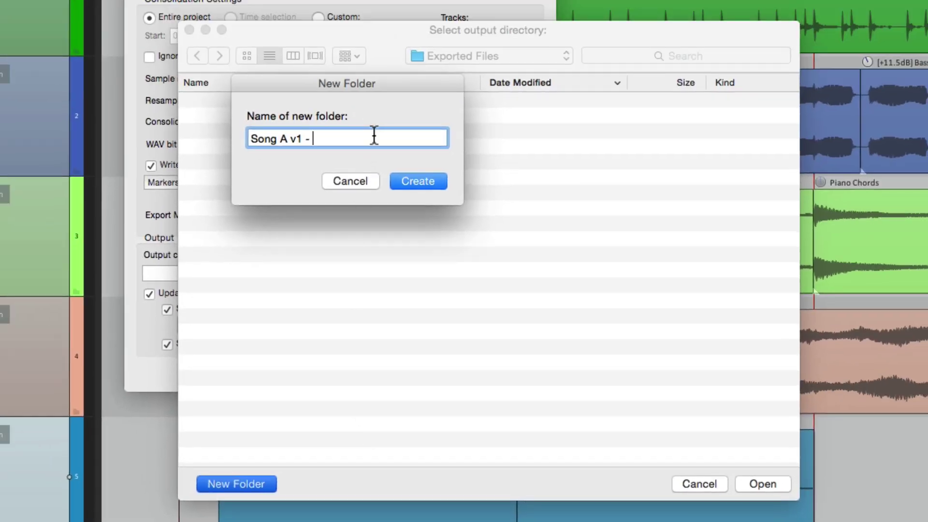
text(90 BPM)
click(416, 179)
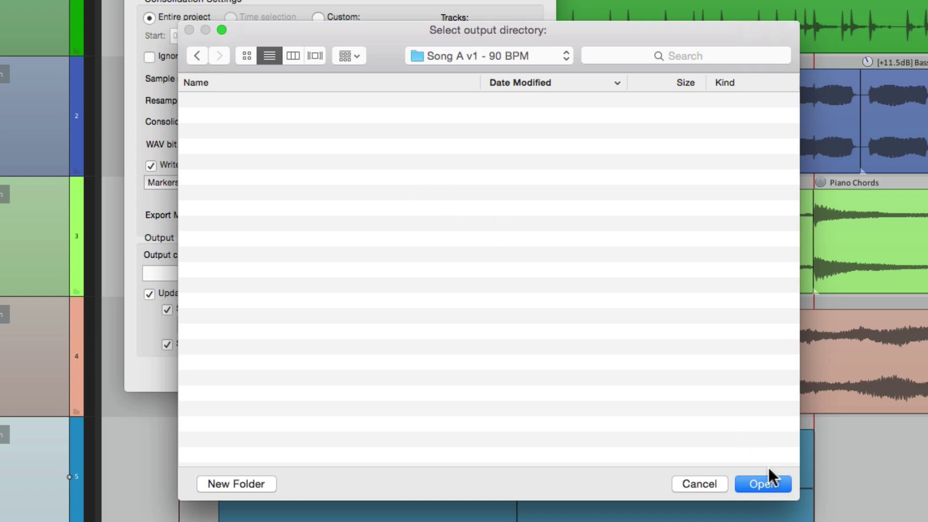
Confirm Song A v1 - 90 BPM as the destination and process the consolidation without updating the project
click(768, 481)
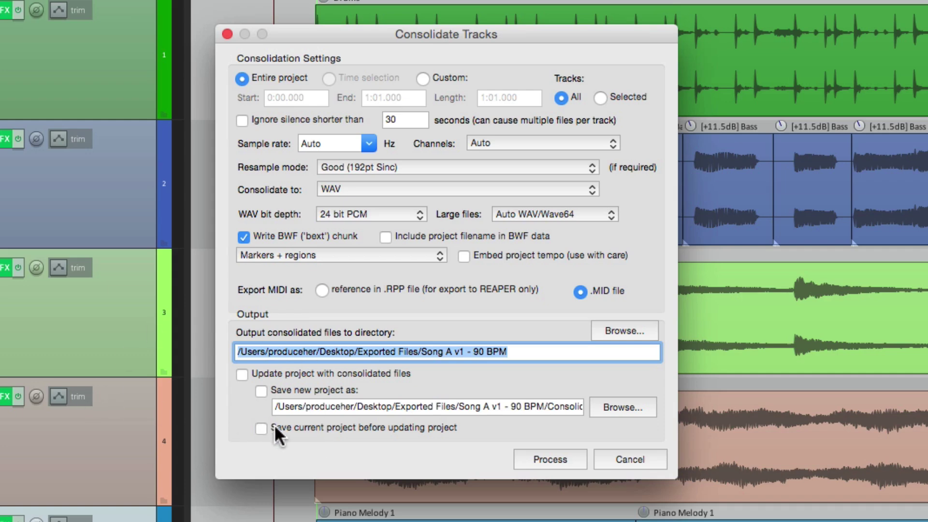
click(551, 458)
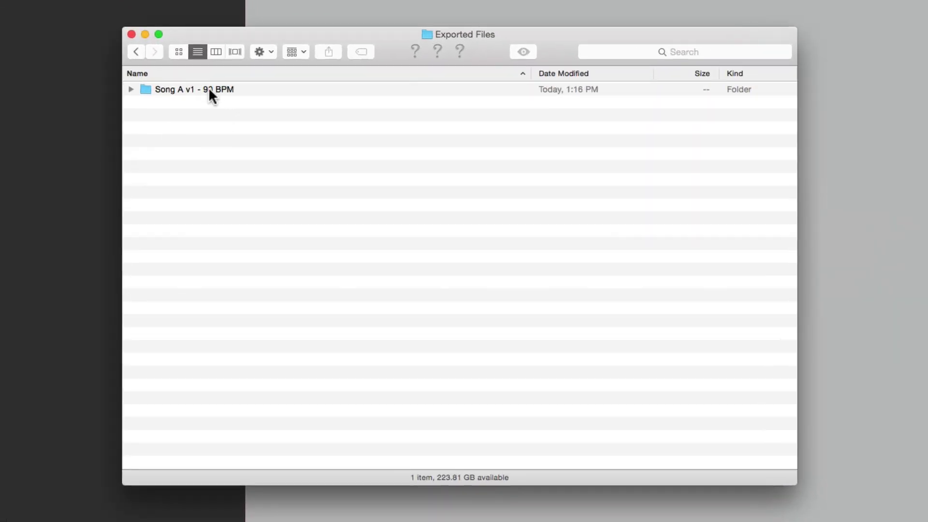
Select all six files in the Song A v1 - 90 BPM folder and drag them into REAPER's empty project
double_click(208, 88)
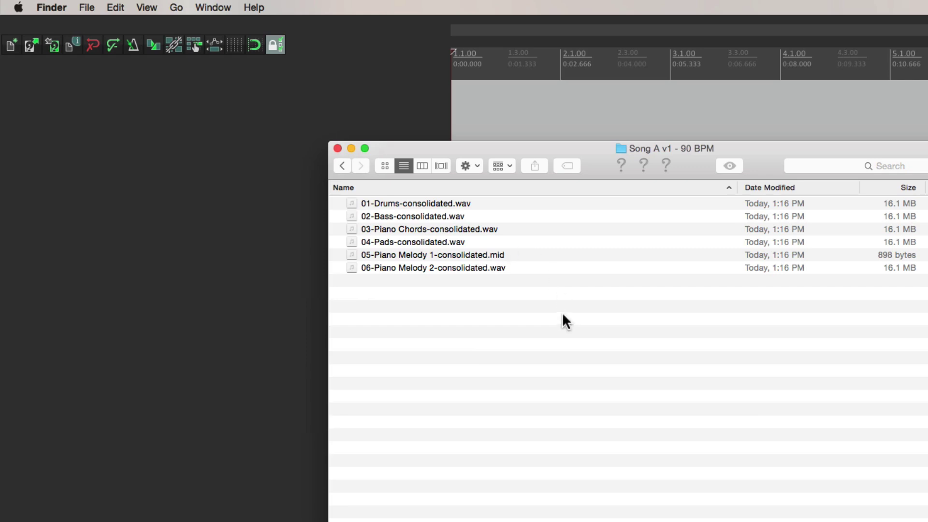
key(super+a)
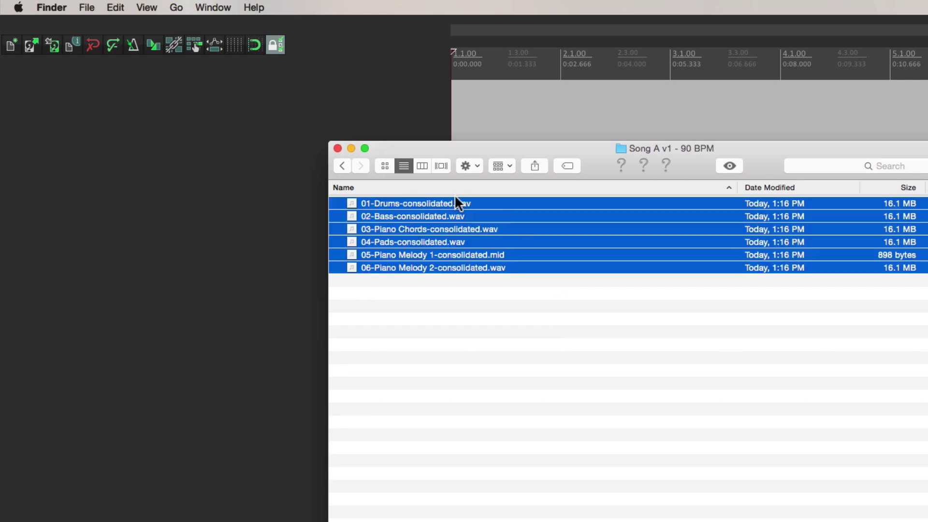
drag(456, 198, 207, 186)
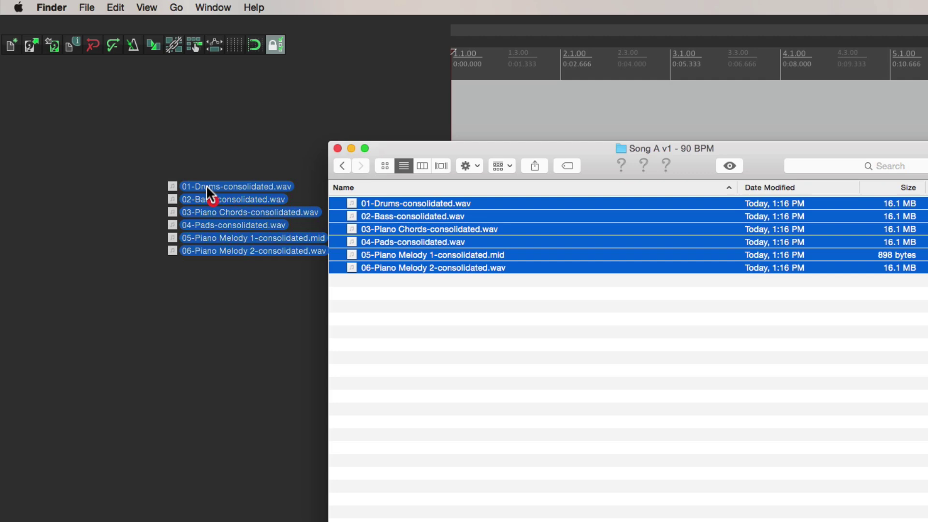
drag(208, 191, 208, 242)
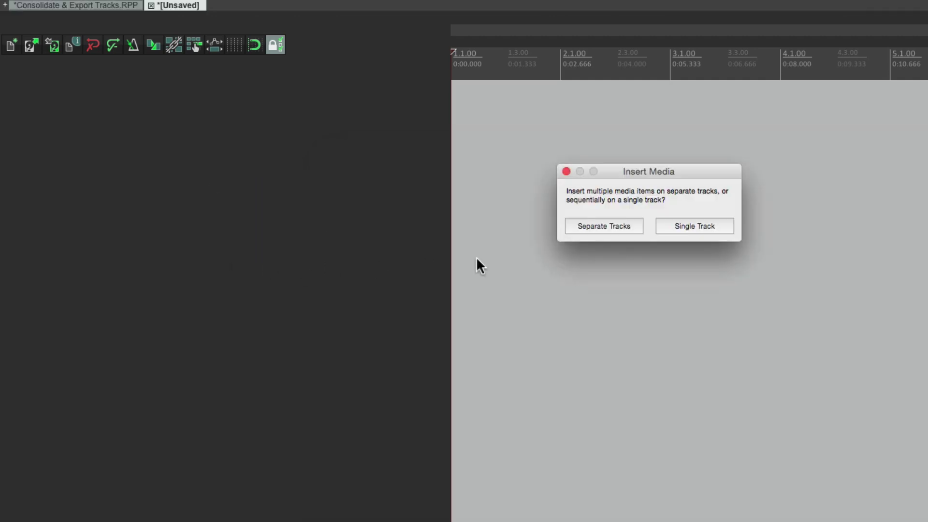
Insert the six files as separate tracks, then select all tracks and play them back
click(598, 230)
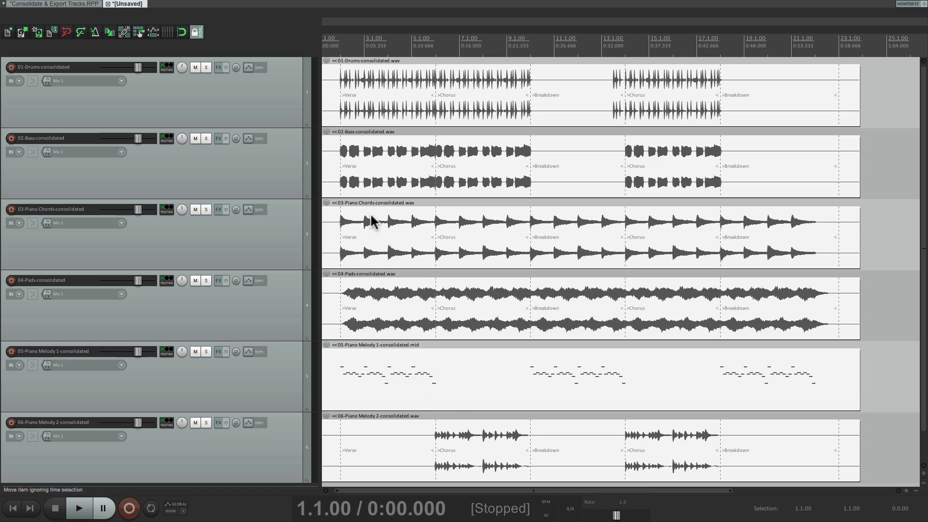
click(347, 82)
key(space)
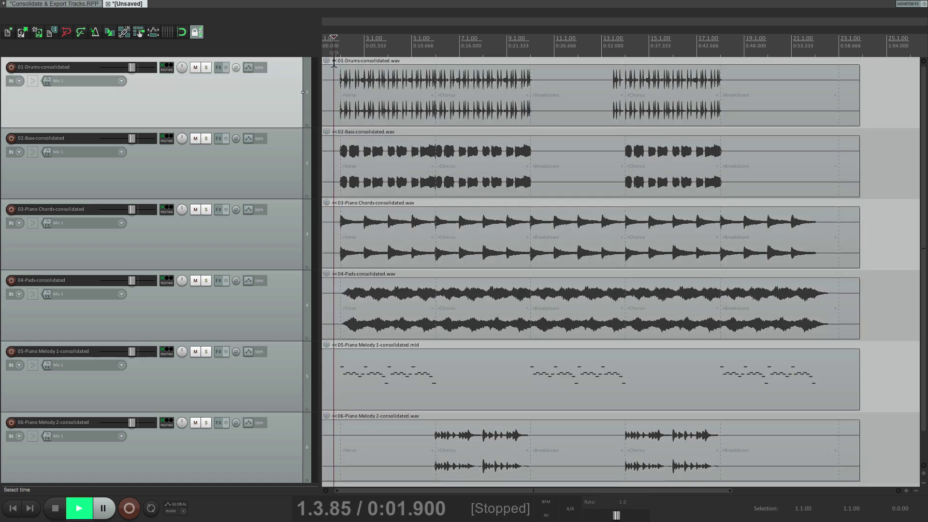
shift+click(251, 459)
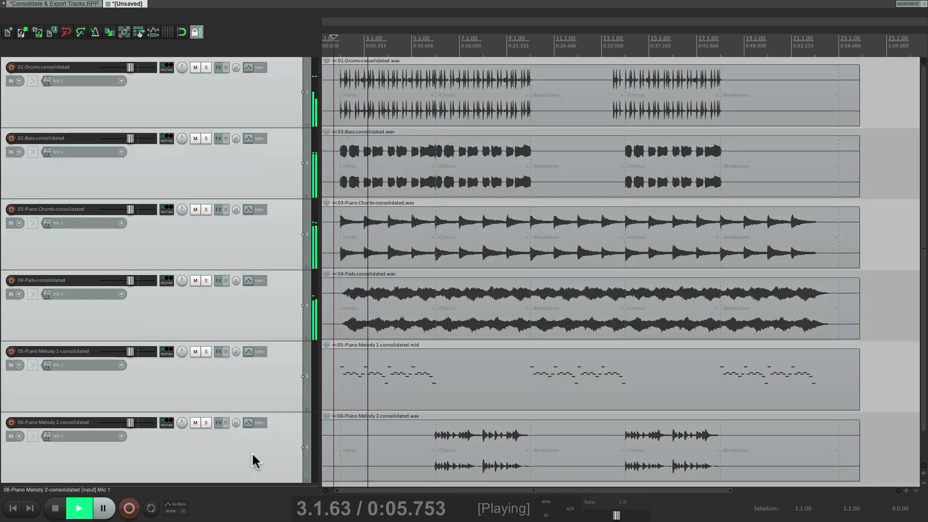
key(space)
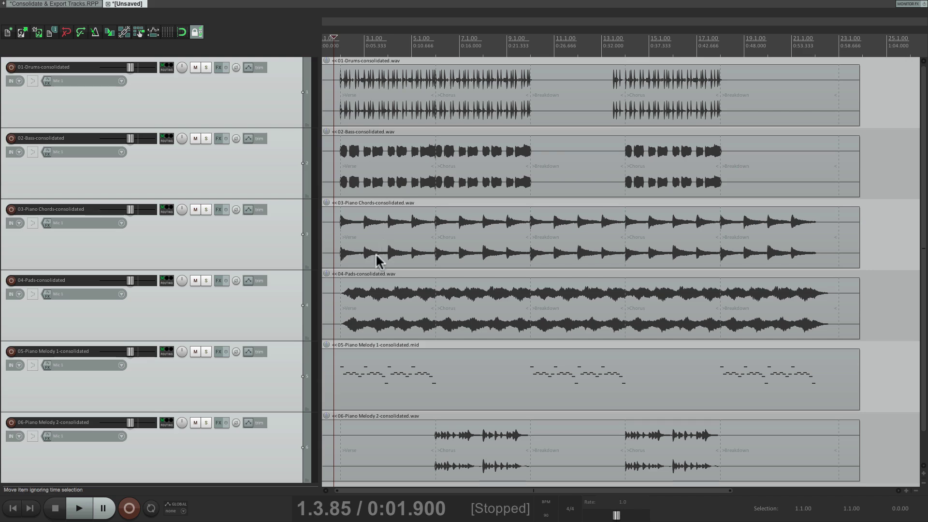
Solo the 04-Pads consolidated track and play it back on its own
click(266, 298)
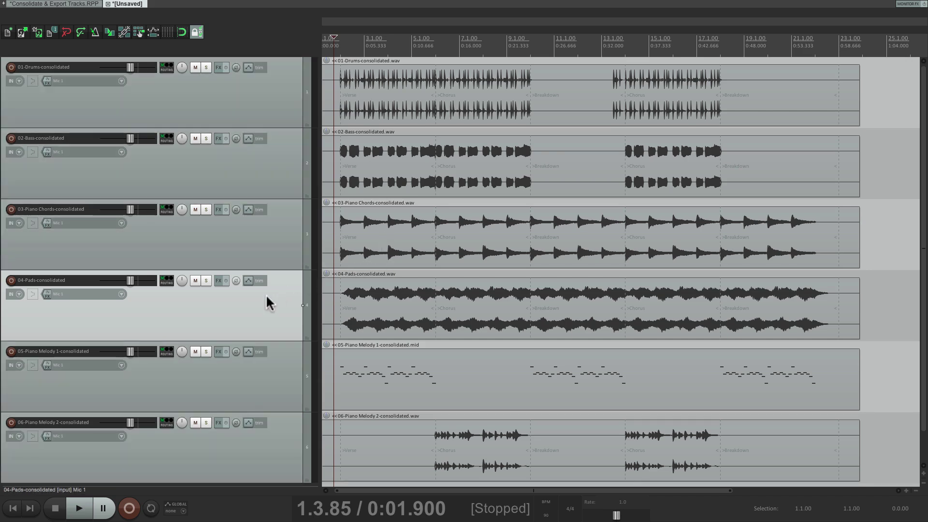
click(206, 281)
scroll(352, 295, up, 3)
key(space)
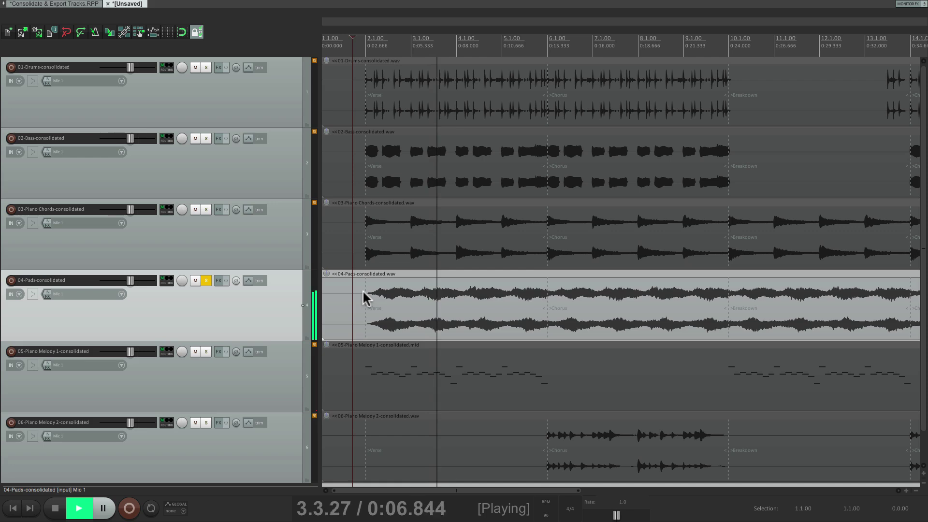
key(space)
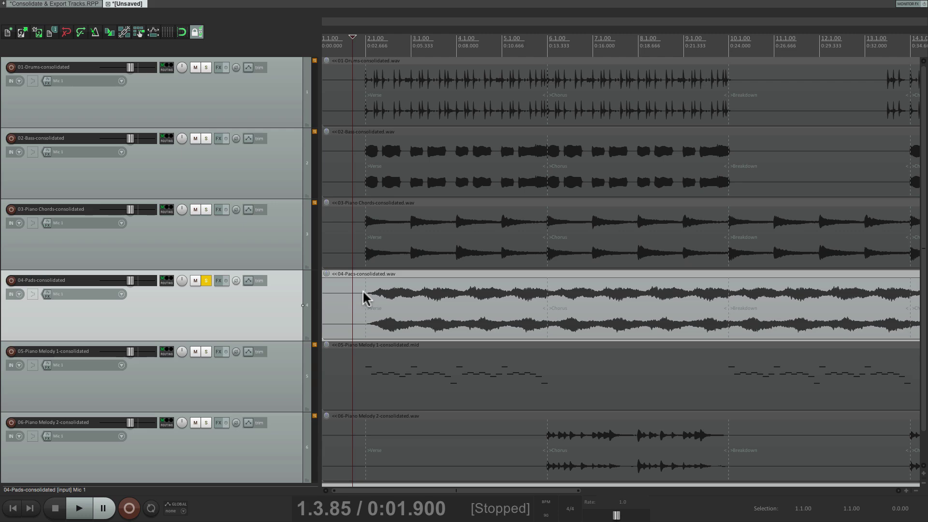
Move the solo from Pads to the Piano Melody 1 consolidated track and play it
click(206, 280)
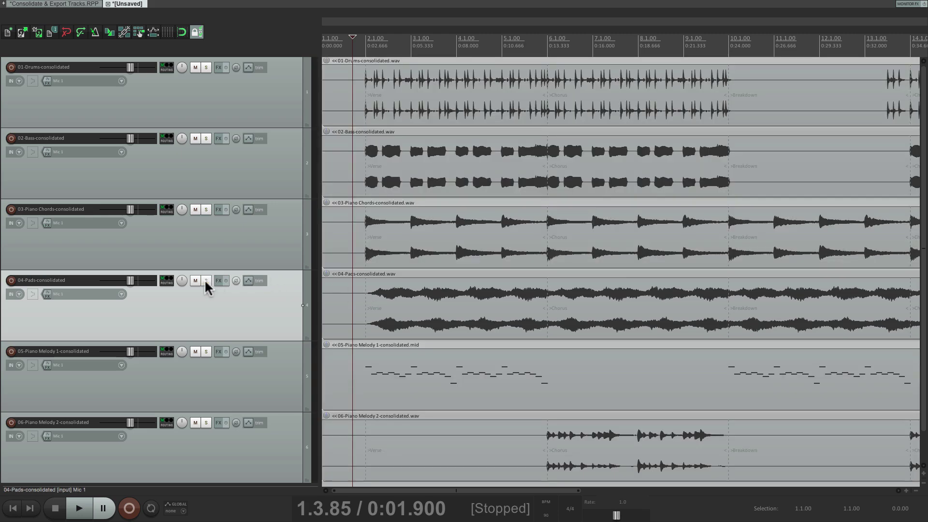
click(206, 351)
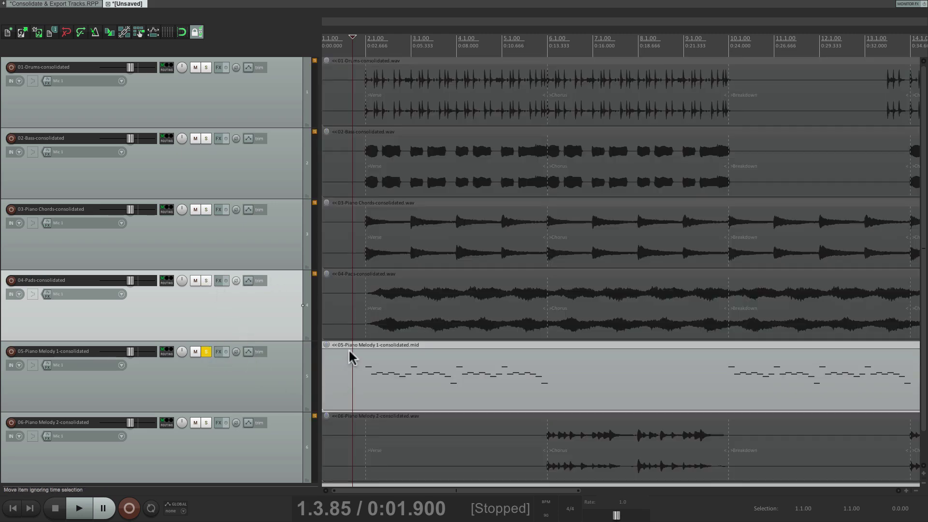
key(space)
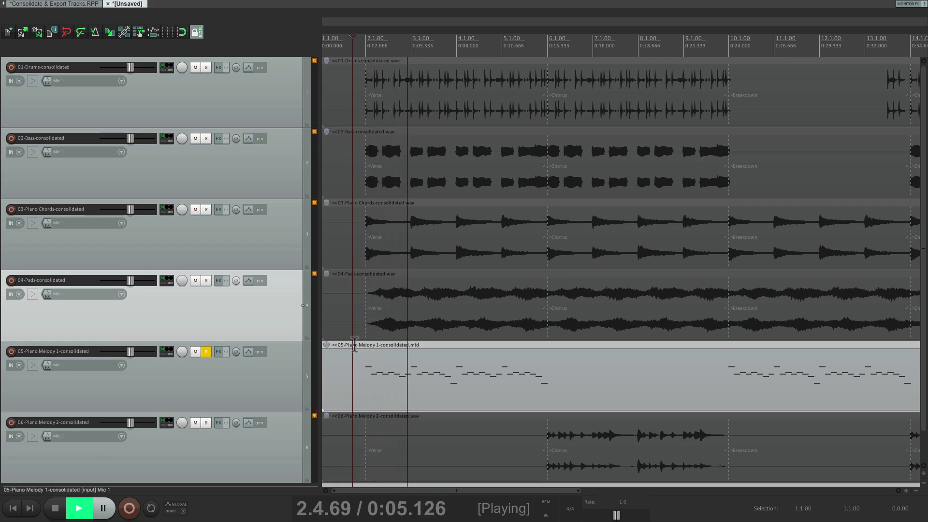
key(space)
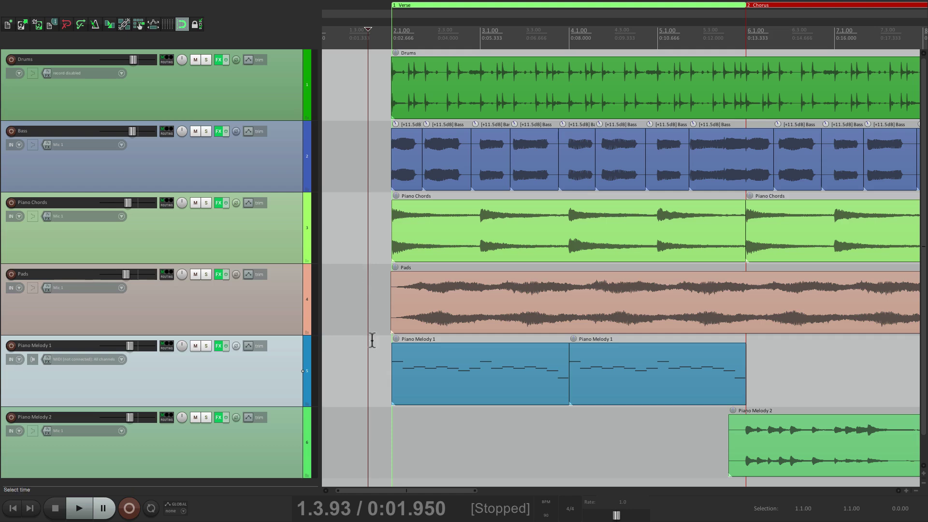
Play the original Piano Melody 1 track soloed from a slightly later start point
click(384, 350)
click(208, 346)
key(space)
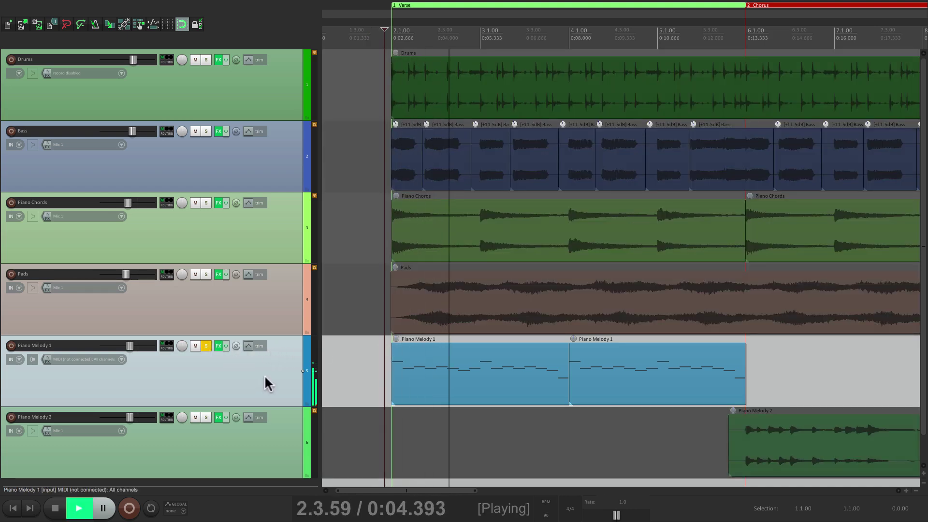
key(space)
click(207, 346)
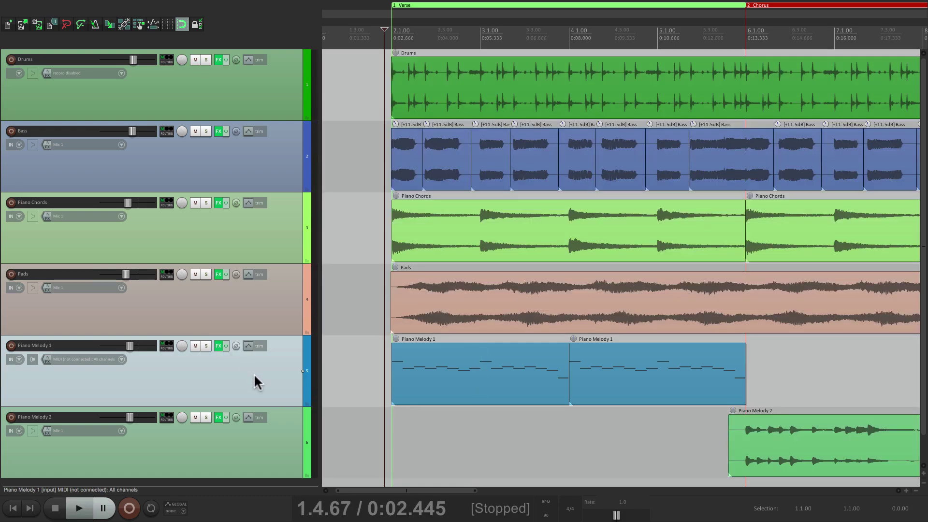
Render the Piano Melody 1 track to a stereo stem track
right_click(253, 373)
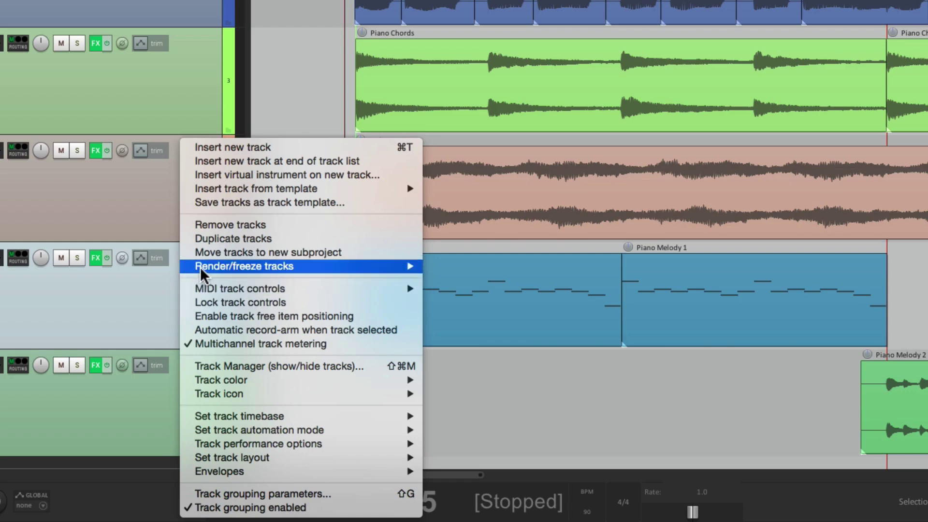
mouse_move(200, 267)
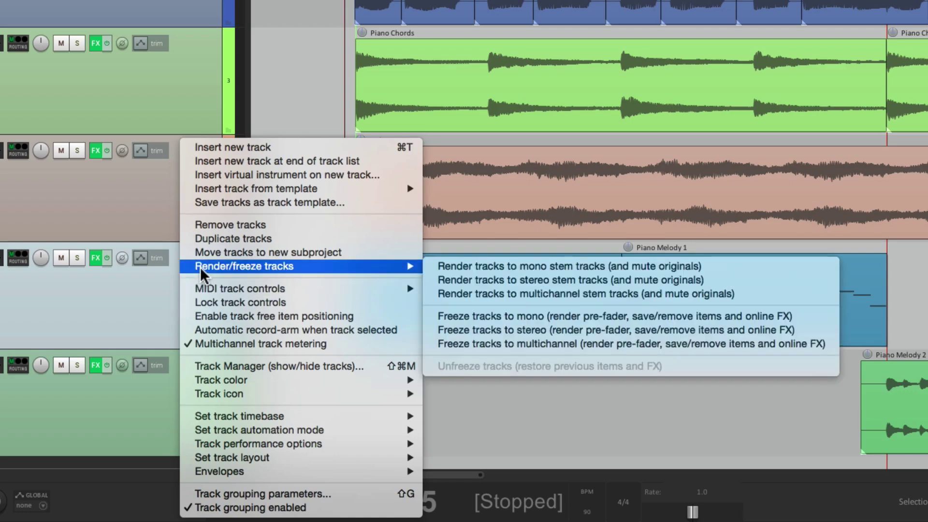
click(433, 280)
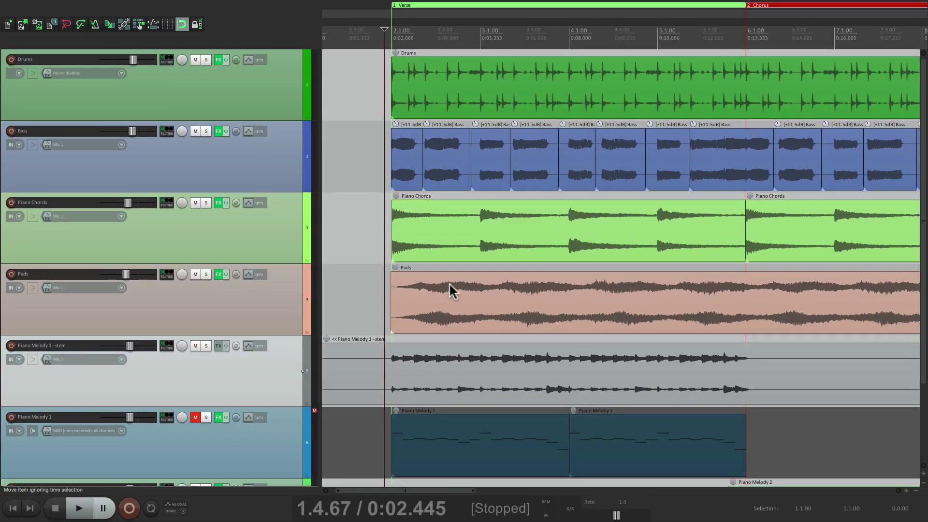
scroll(449, 290, down, 3)
scroll(449, 290, down, 4)
scroll(435, 290, down, 3)
scroll(332, 311, up, 5)
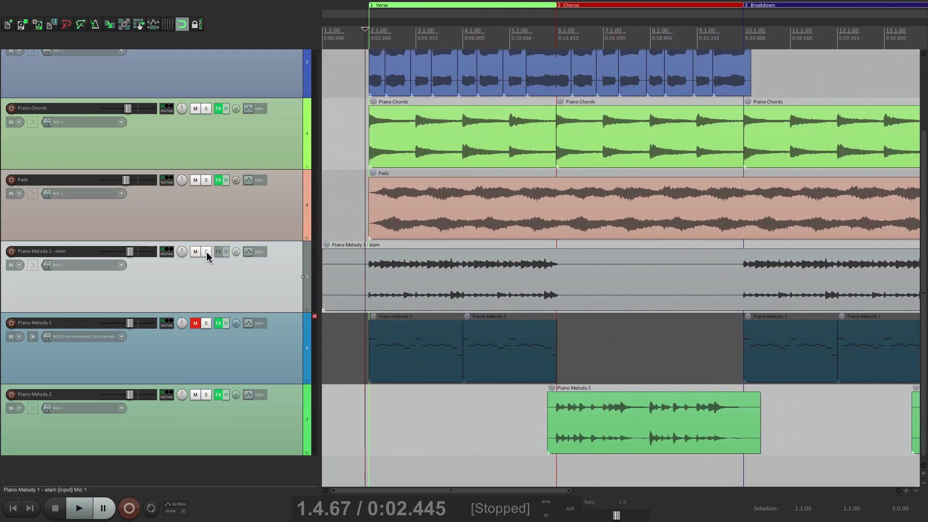
Play the Piano Melody 1 - stem soloed, then unmute and solo the original for comparison
click(206, 251)
key(space)
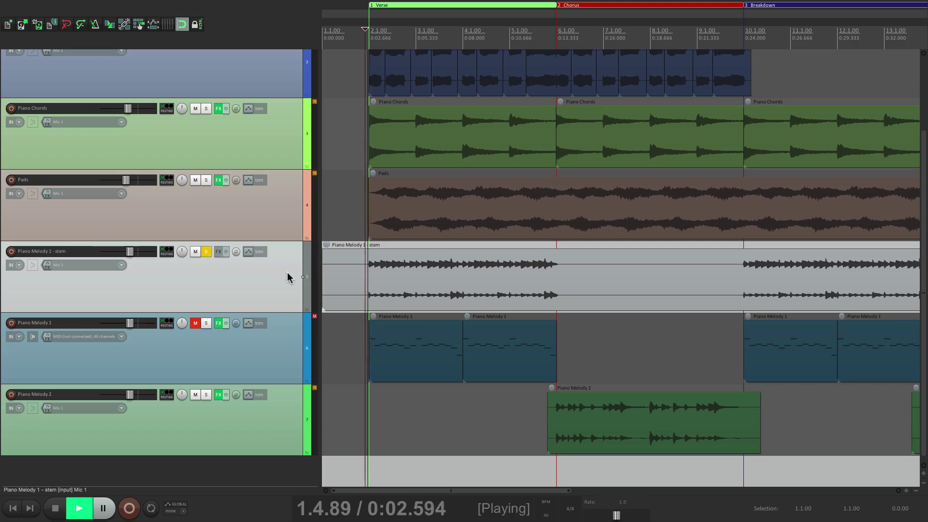
key(space)
click(206, 251)
click(195, 323)
click(206, 323)
key(space)
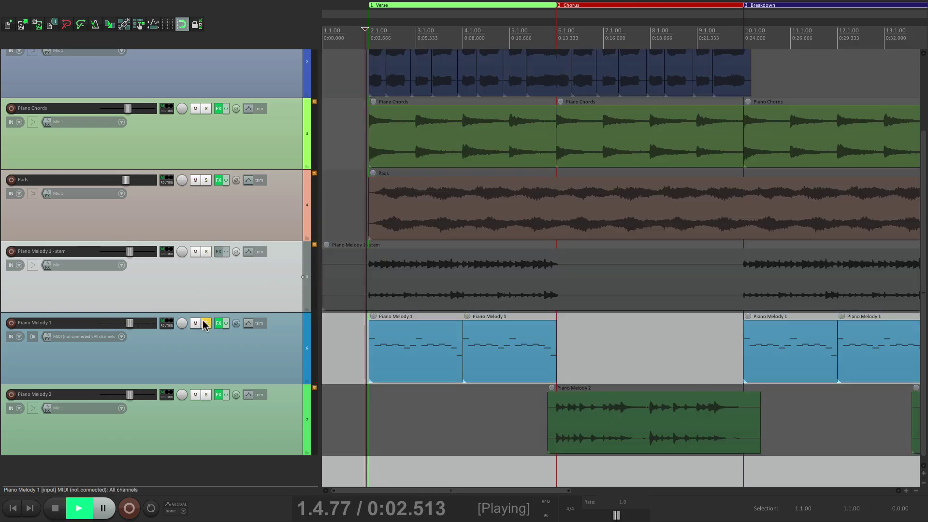
Stop playback, unsolo Piano Melody 1, and mute the original MIDI track
key(space)
click(206, 323)
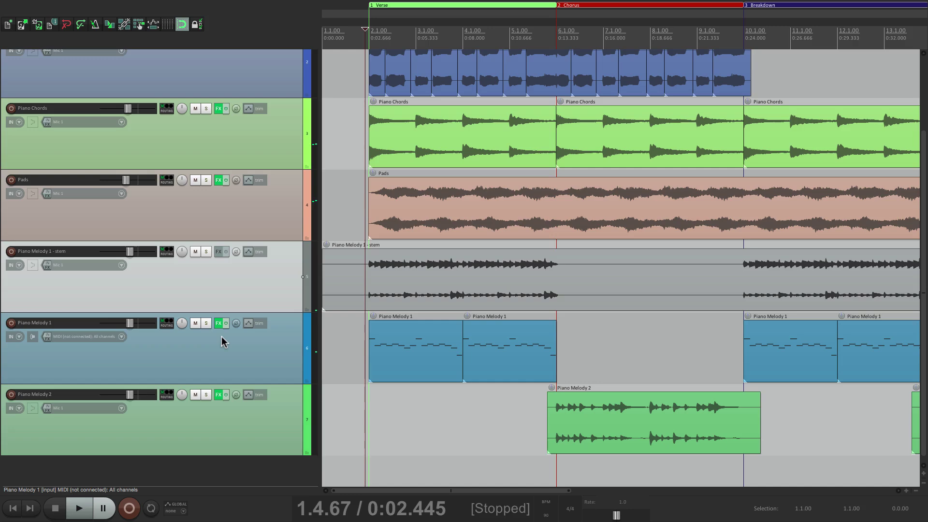
click(196, 323)
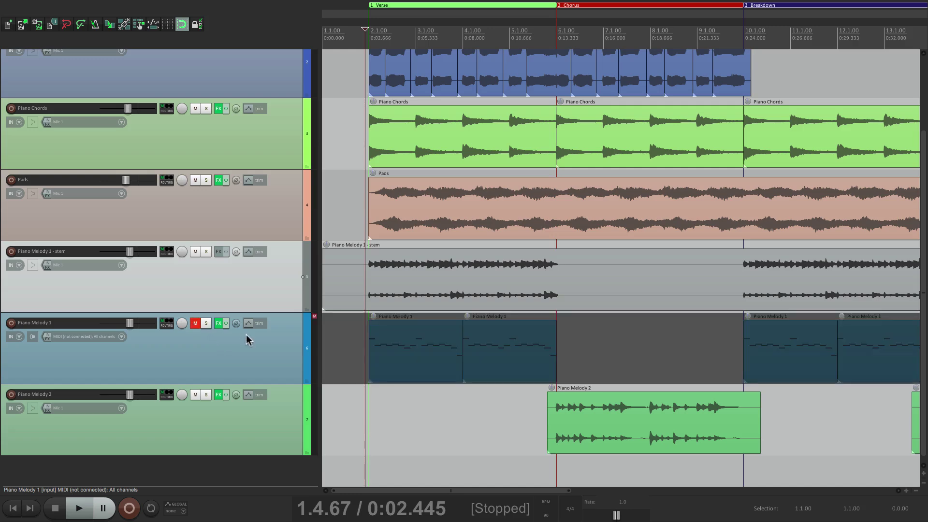
click(249, 340)
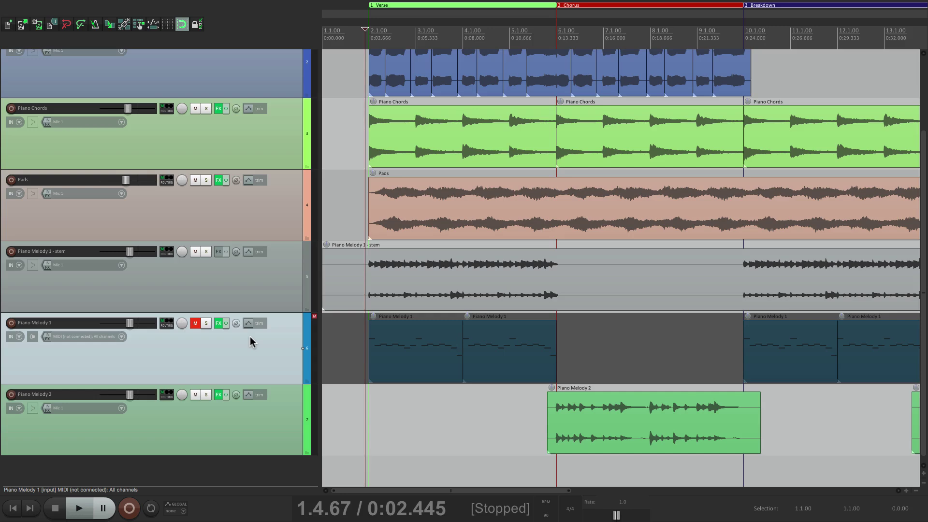
Toggle the stem track's solo, then play the Pads track soloed and unsolo it
click(206, 251)
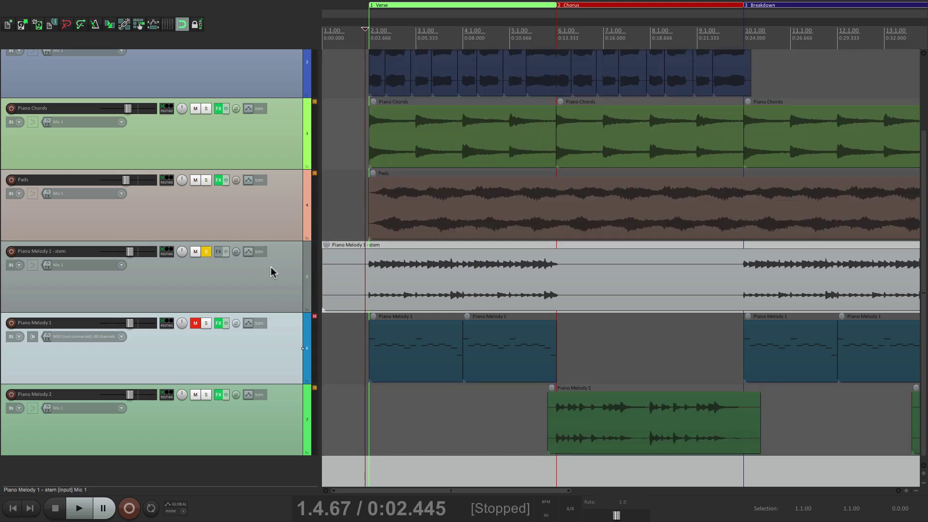
click(206, 251)
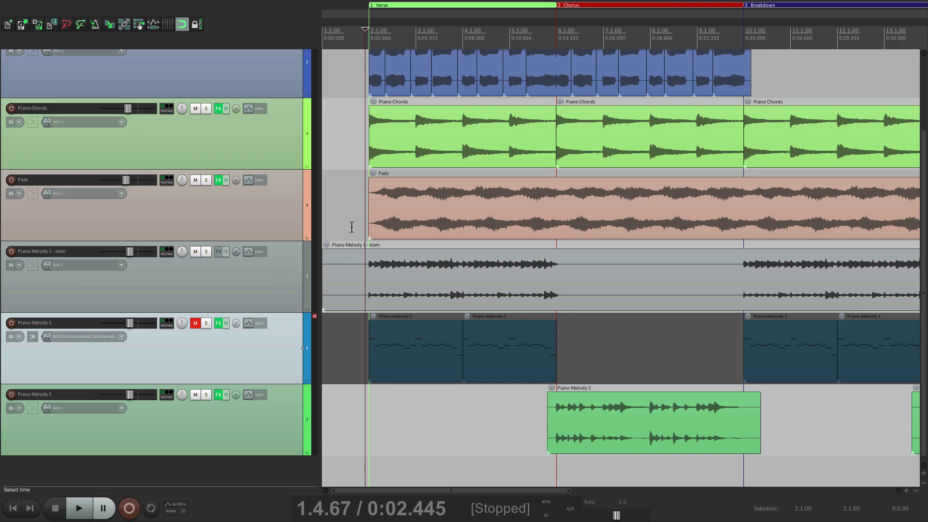
click(206, 179)
key(space)
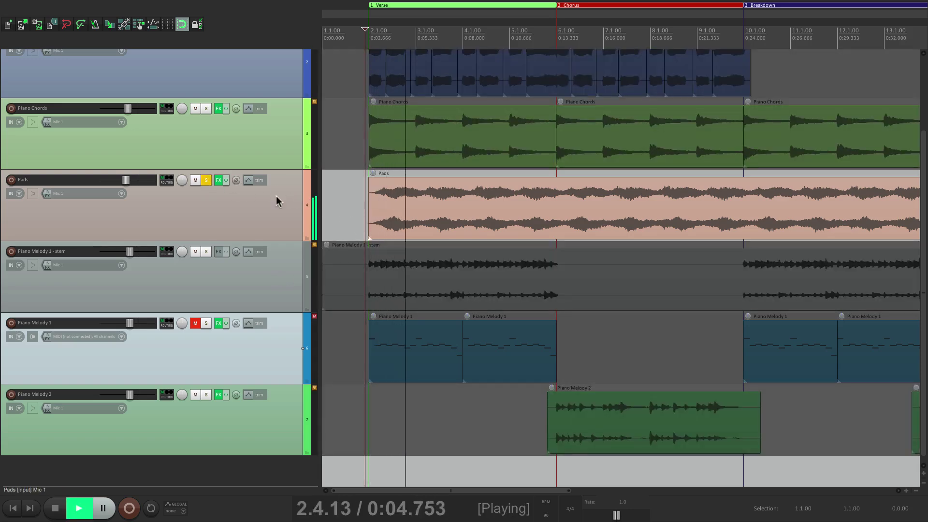
key(space)
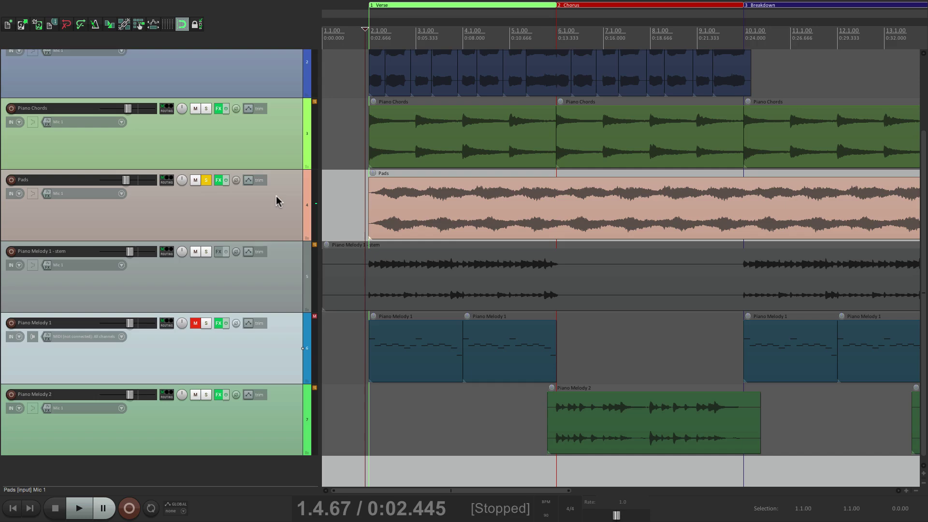
click(206, 179)
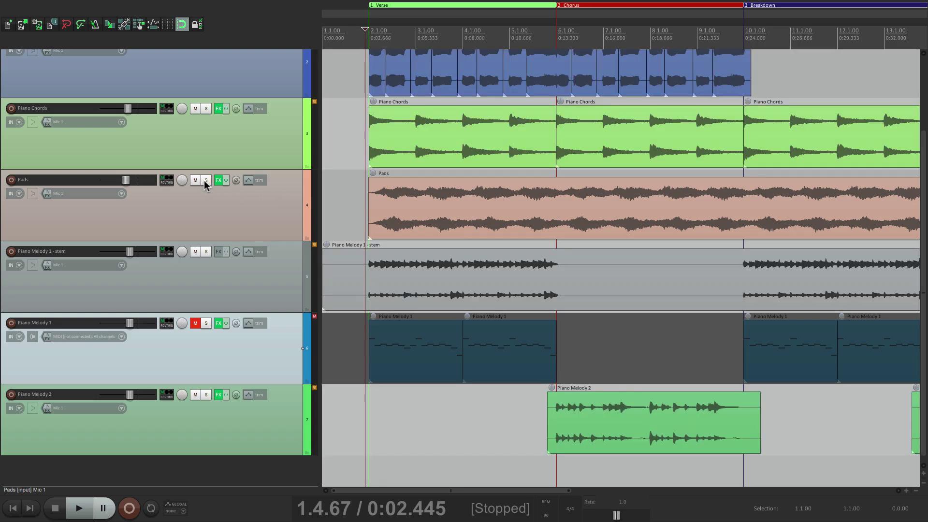
Freeze the Pads track's ReaEQ chain to stereo, creating a Pads - freeze item, and close the FX window
right_click(260, 209)
mouse_move(266, 289)
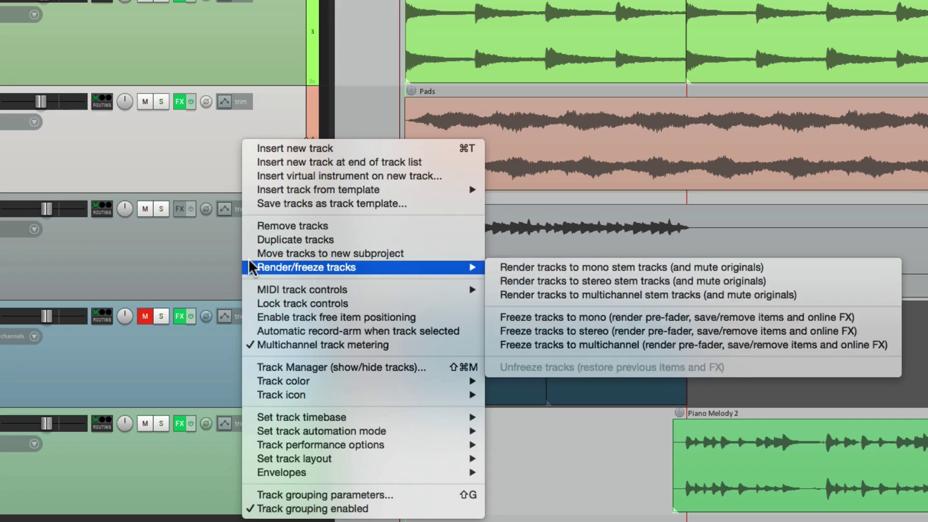
click(518, 281)
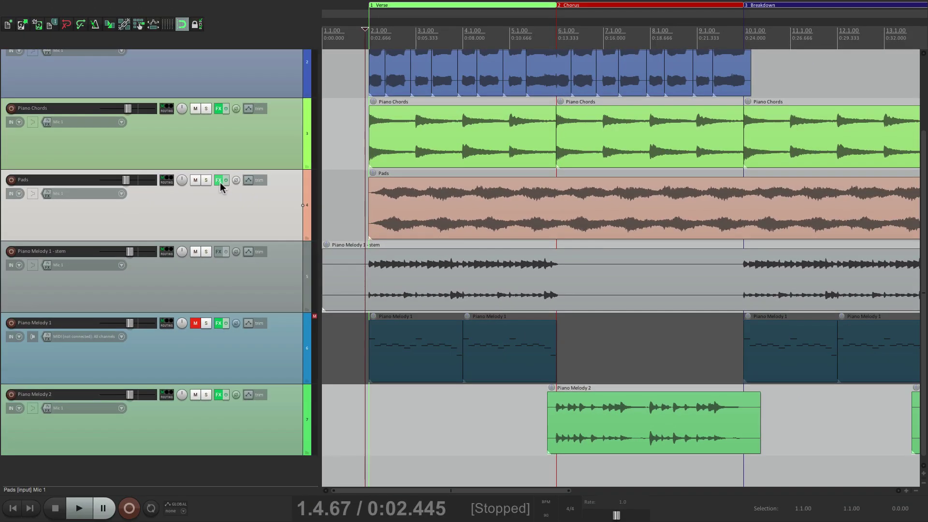
click(213, 169)
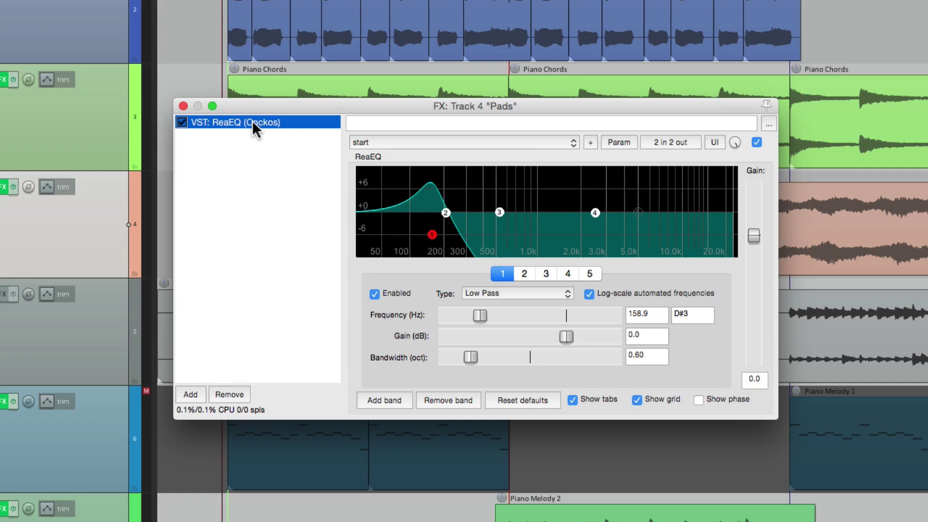
right_click(252, 124)
mouse_move(265, 175)
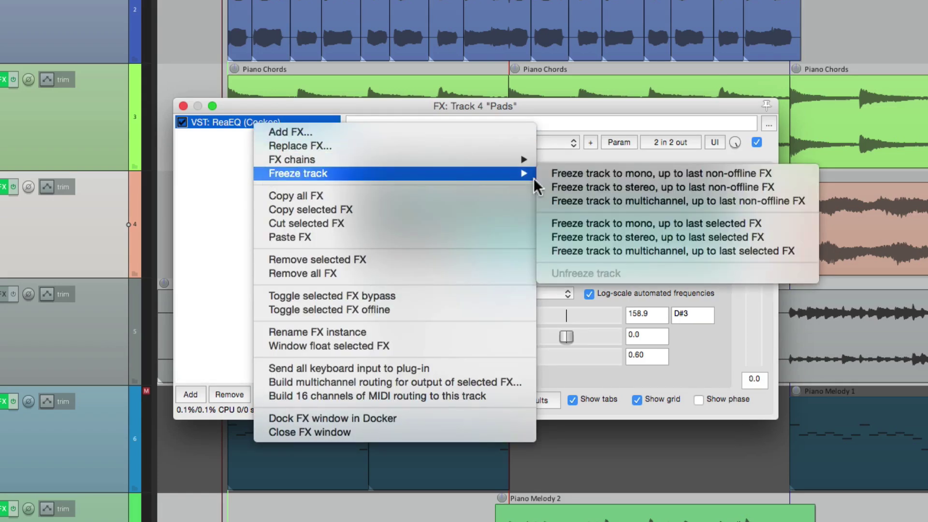
click(551, 188)
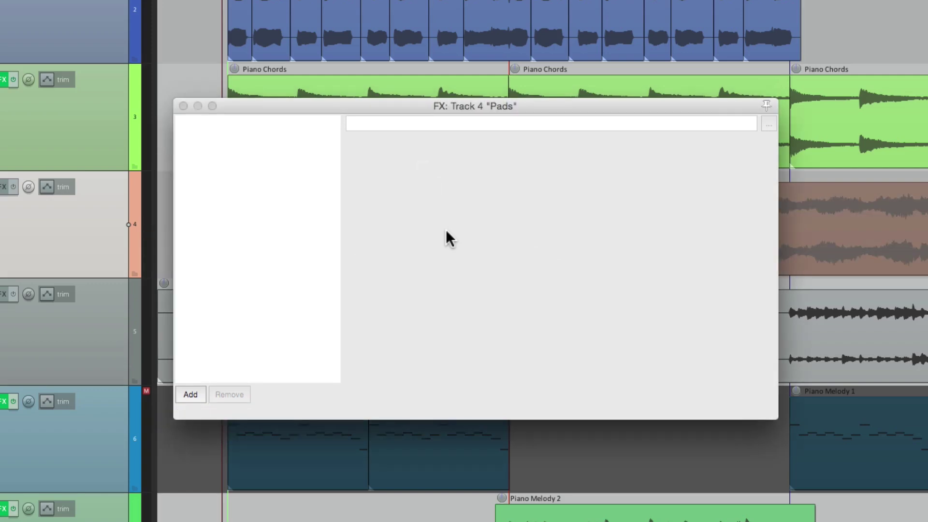
click(183, 106)
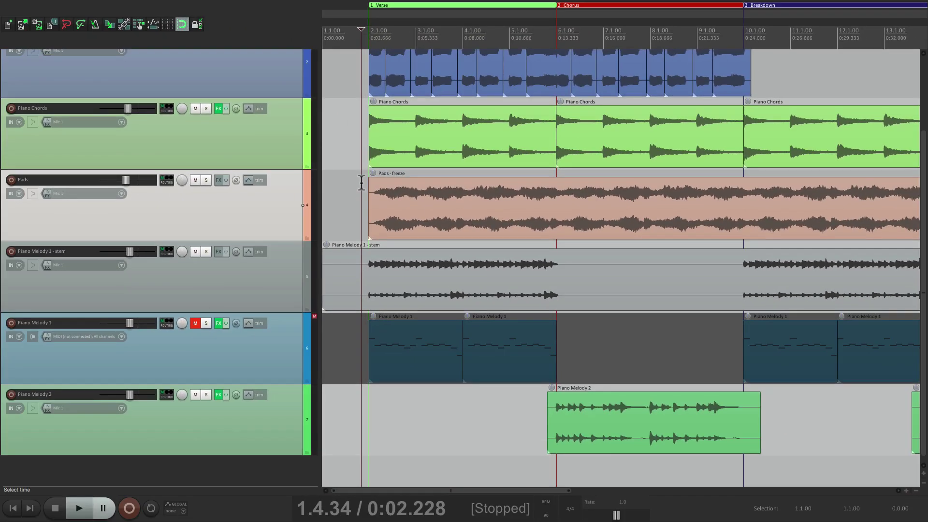
click(208, 177)
key(space)
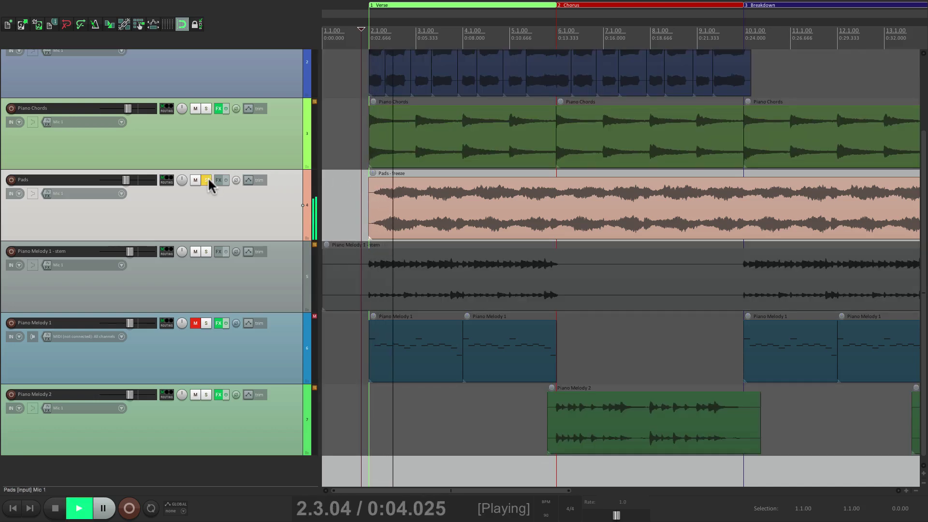
click(207, 176)
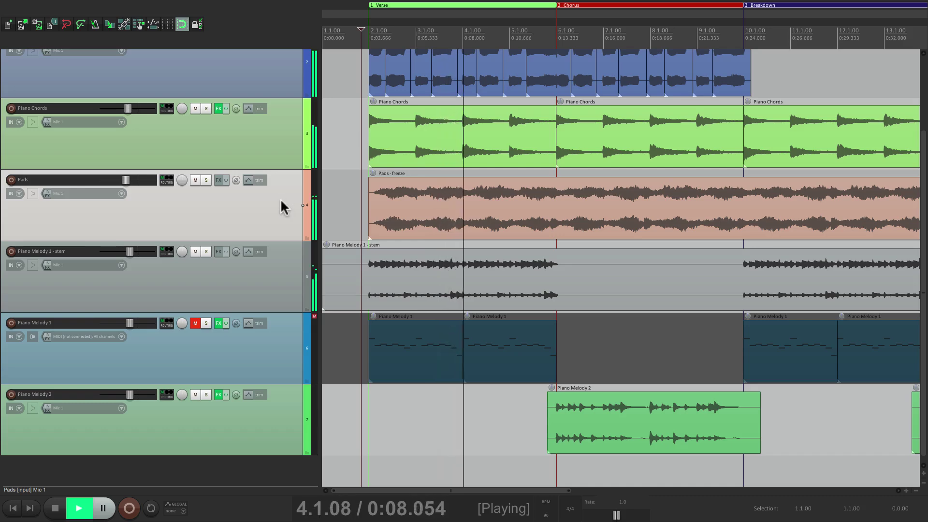
key(space)
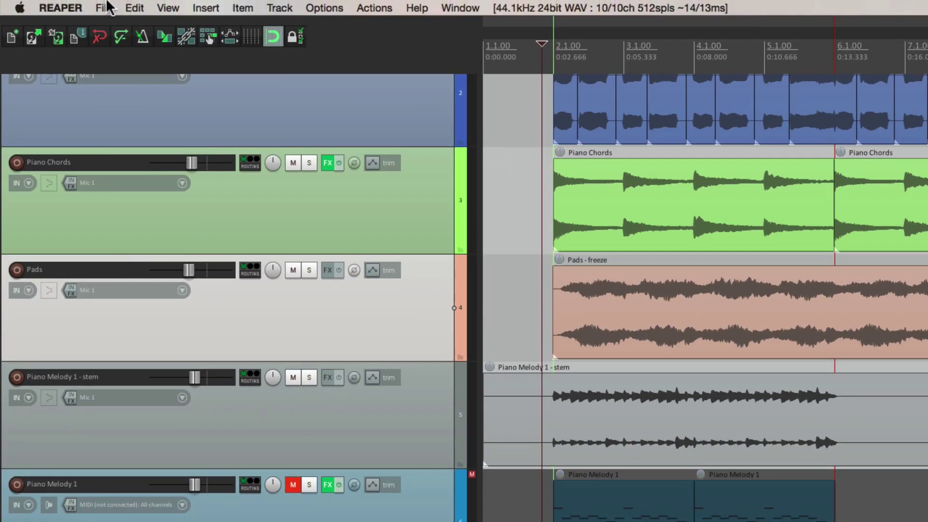
Consolidate all tracks, MIDI as .MID, into a new 'Song A v2 - 90 BPM' output folder
click(71, 3)
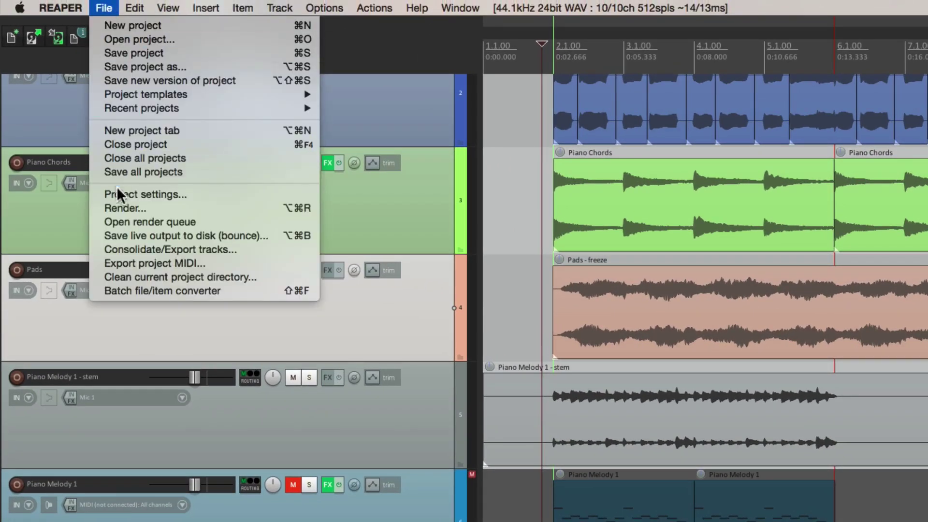
click(98, 245)
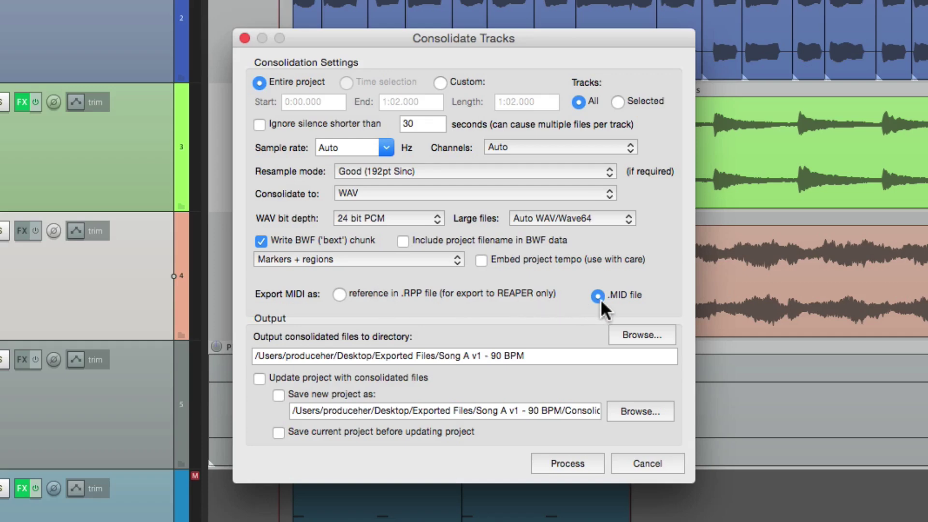
click(621, 327)
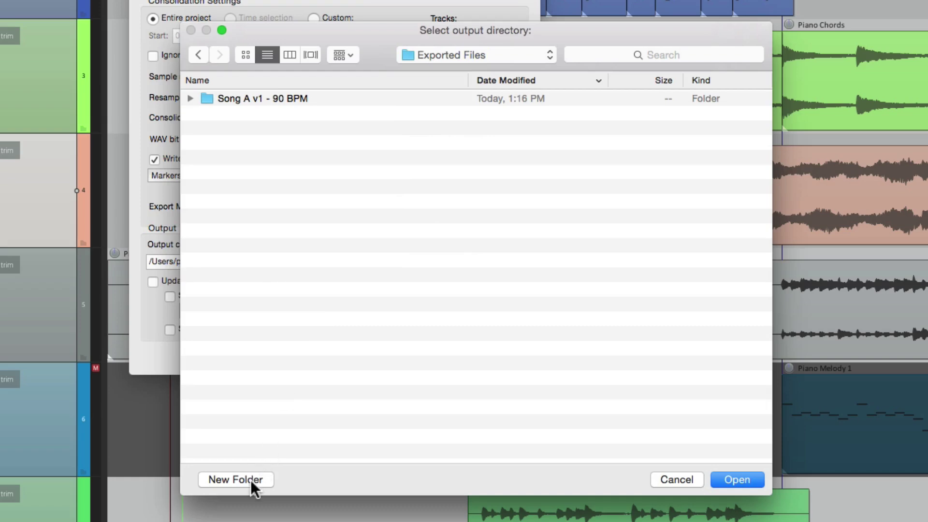
click(250, 480)
text(Song A v2 - 90 BPM)
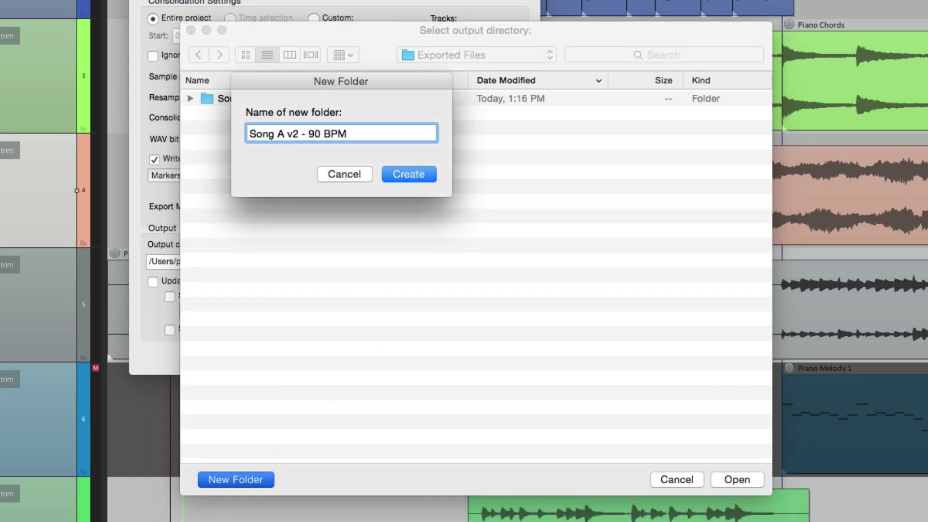
key(Return)
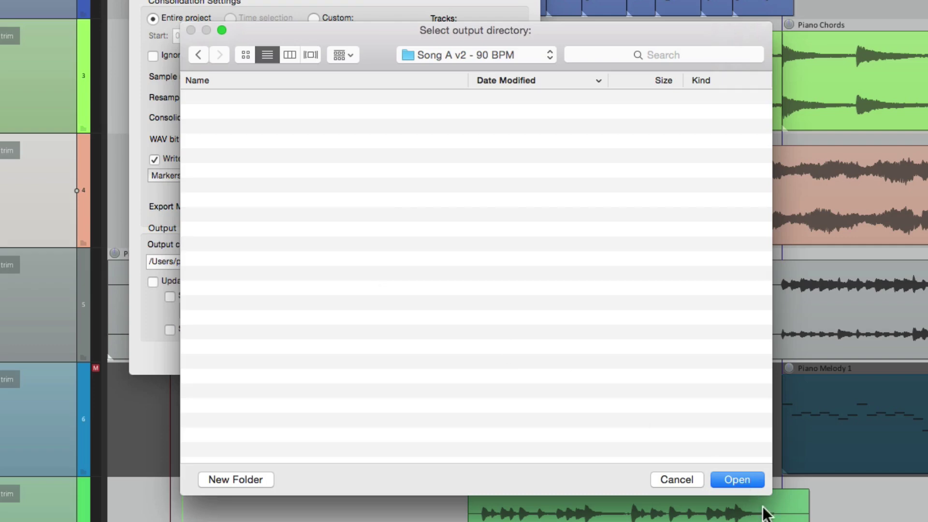
click(735, 480)
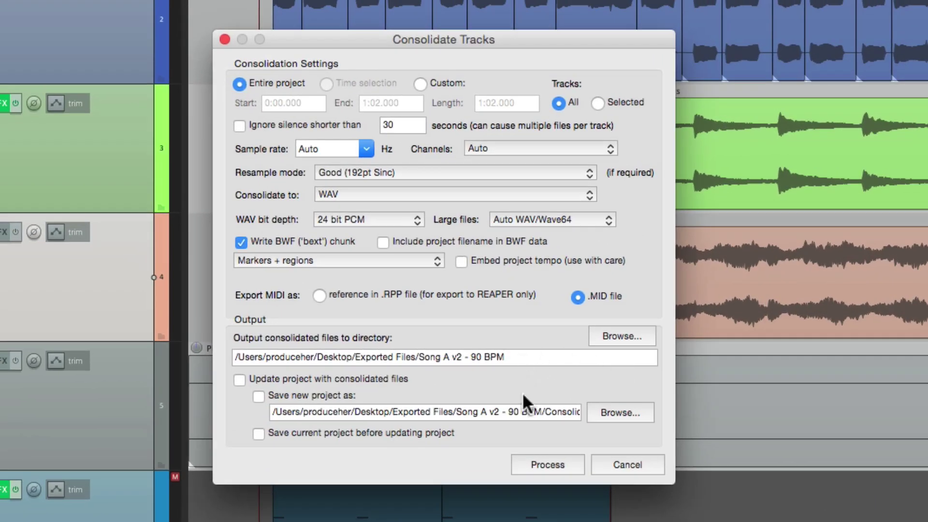
click(539, 462)
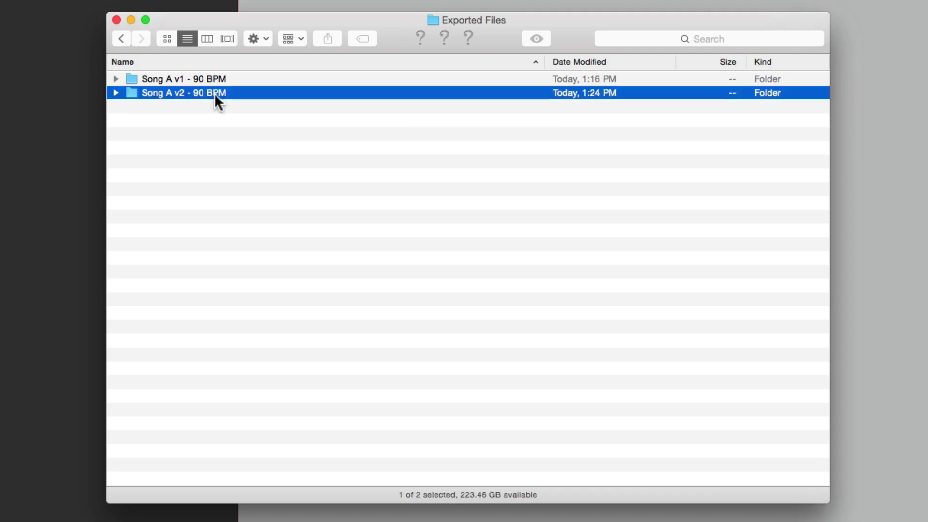
Drag all seven files from the Song A v2 - 90 BPM folder into REAPER, one track each
double_click(215, 94)
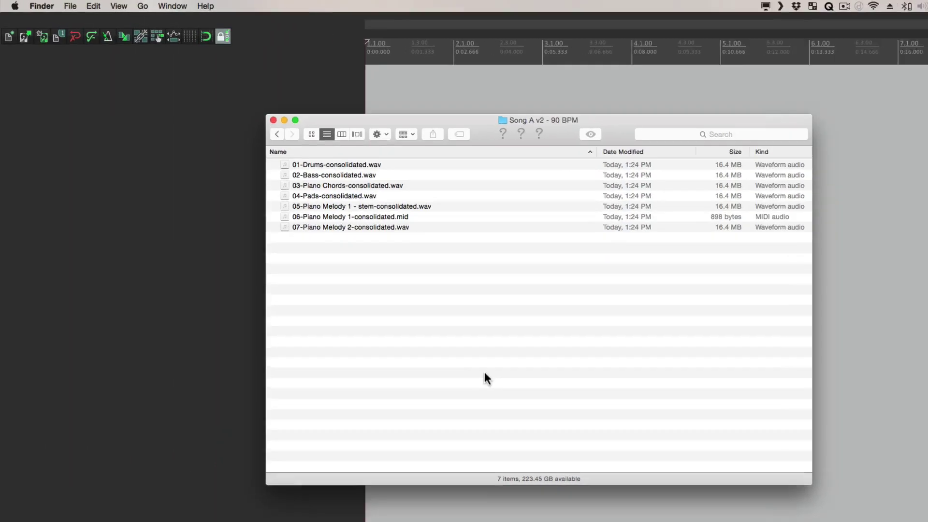
key(super+a)
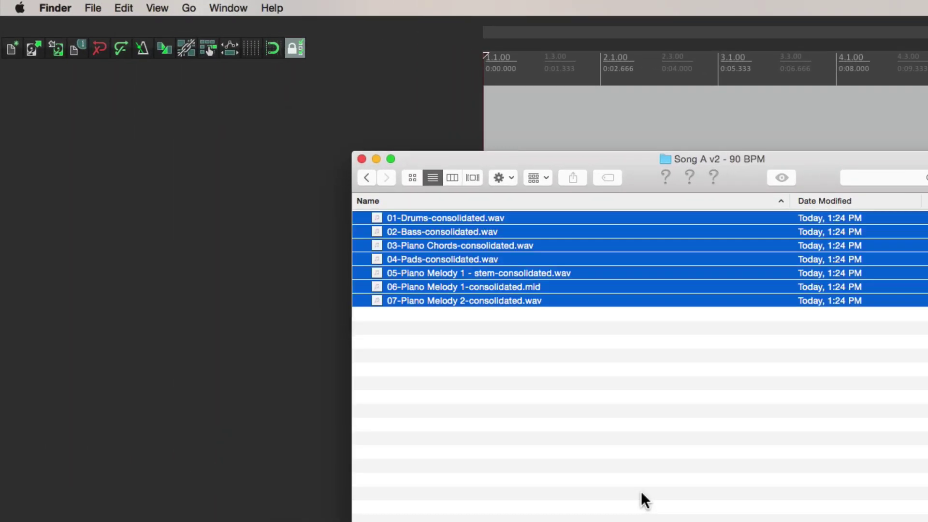
drag(462, 212, 224, 351)
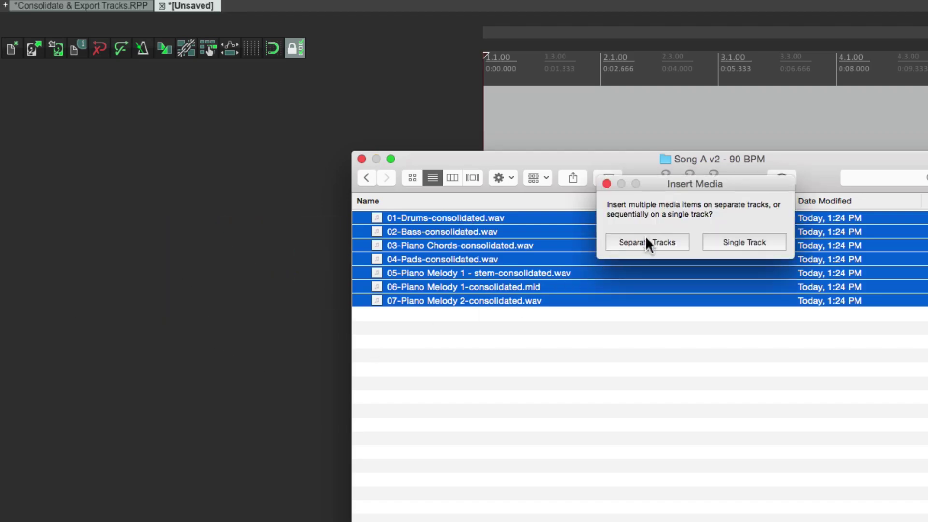
click(646, 238)
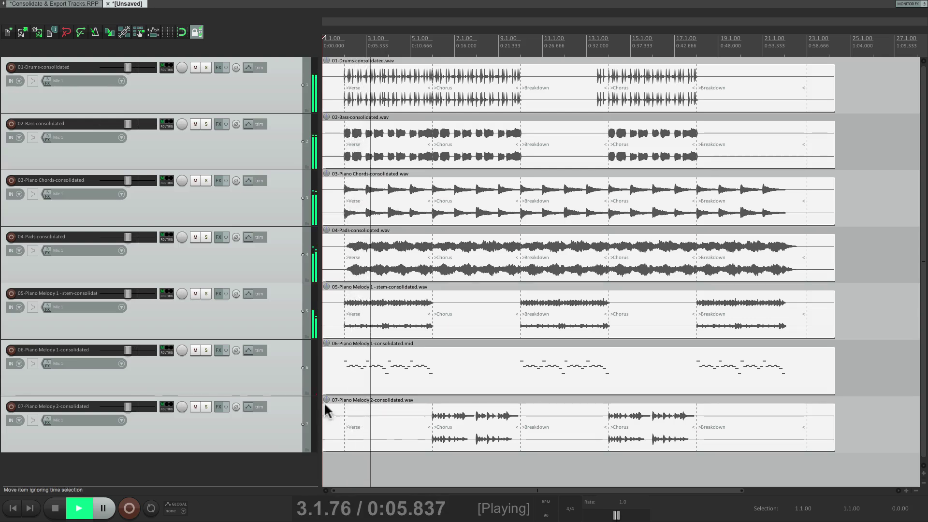
Check the Pads, Bass, Drums, Piano Melody 2 and Piano Chords tracks during playback, then stop
click(271, 260)
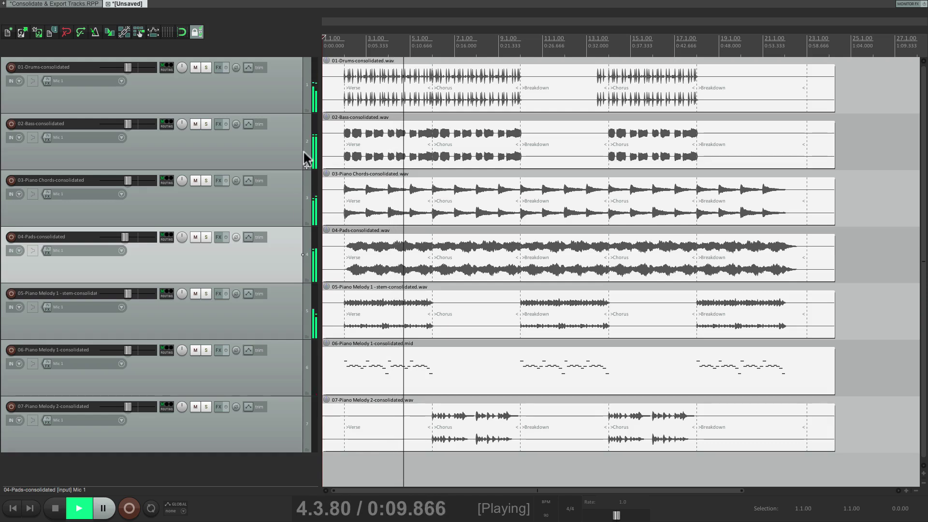
click(285, 126)
click(282, 94)
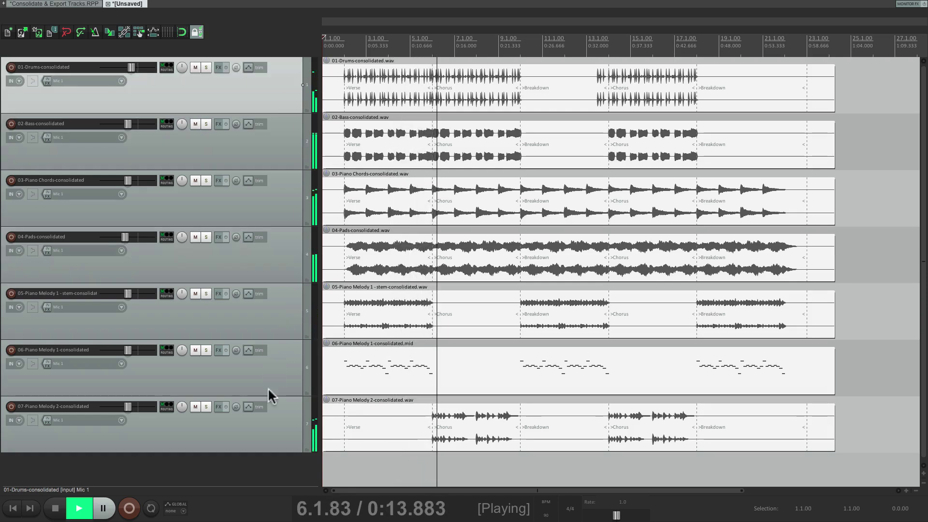
click(275, 421)
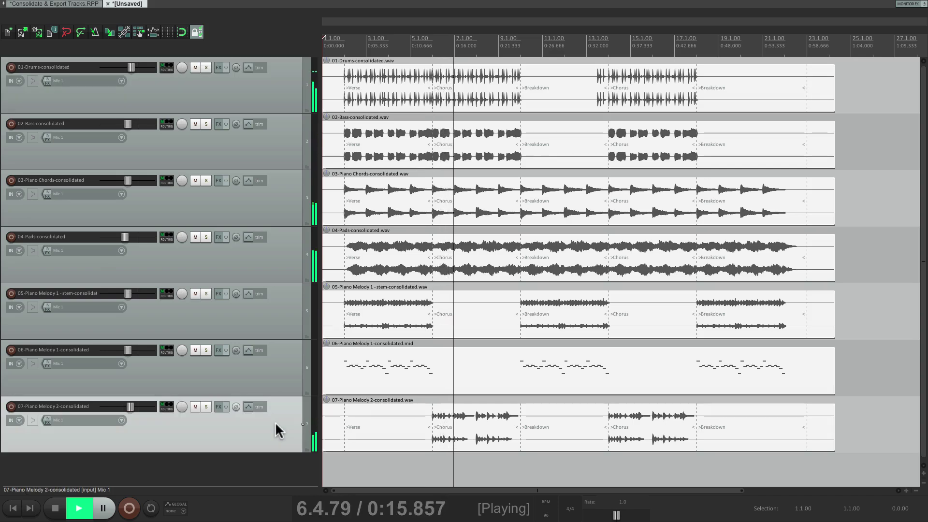
click(261, 254)
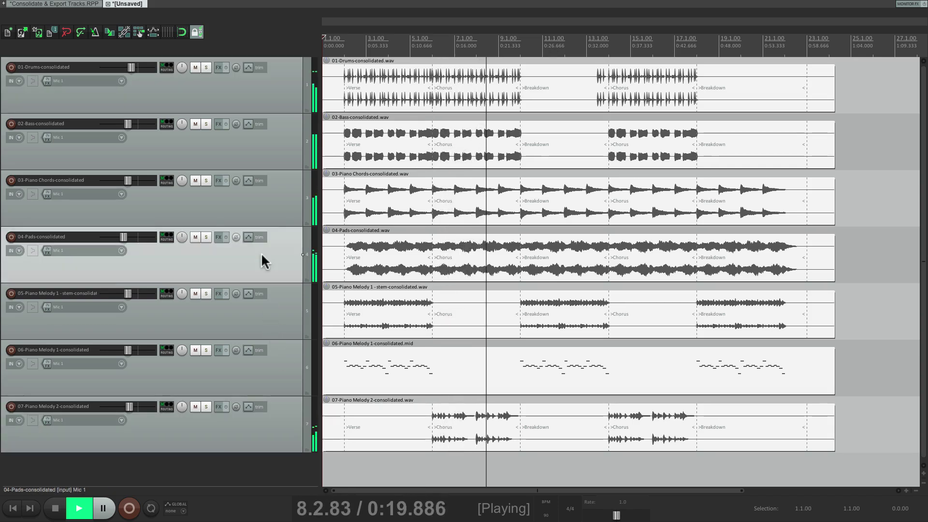
click(251, 191)
key(space)
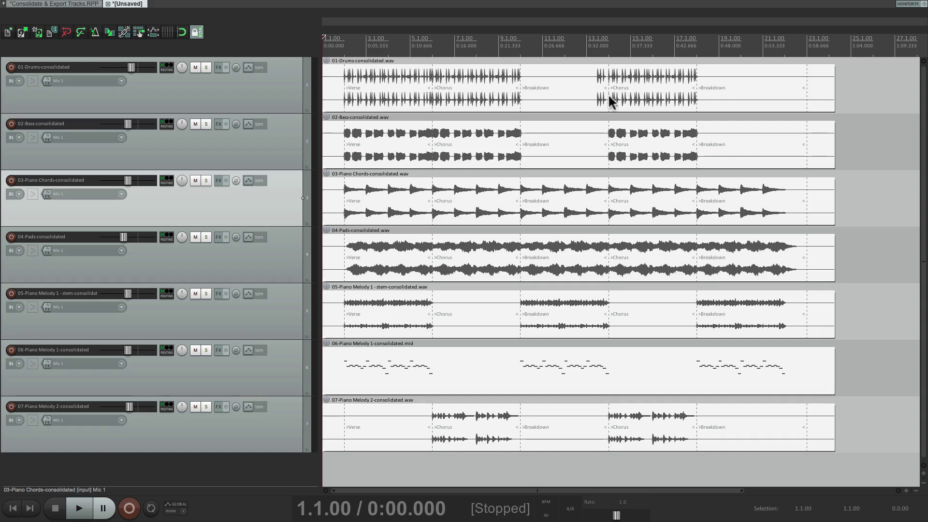
scroll(355, 241, up, 5)
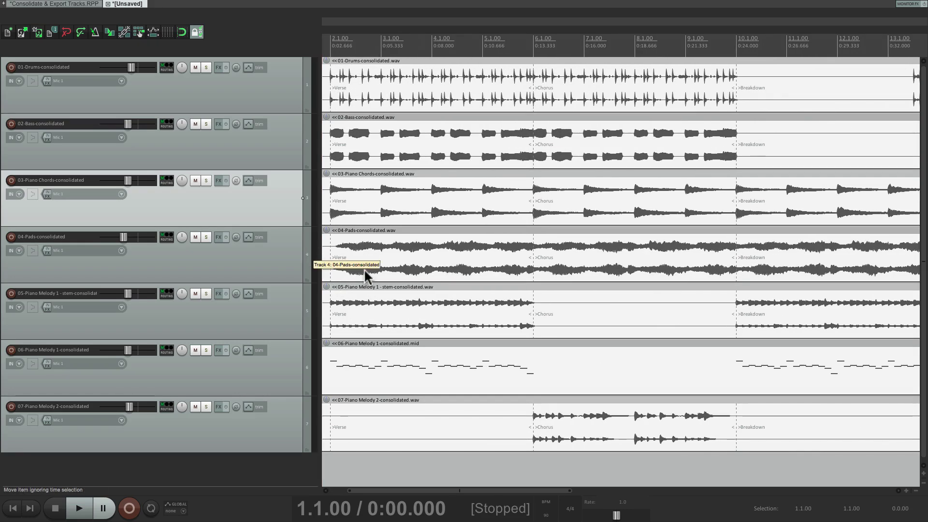
click(362, 261)
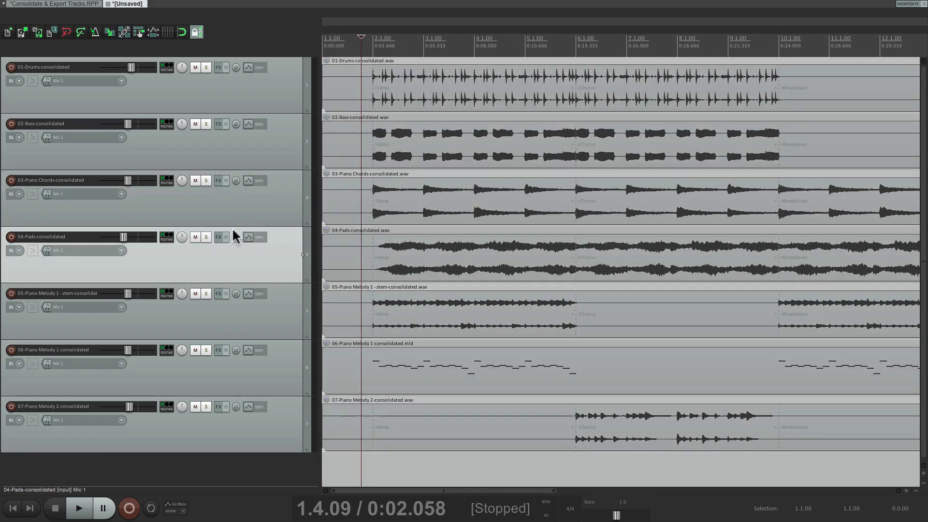
click(206, 236)
key(space)
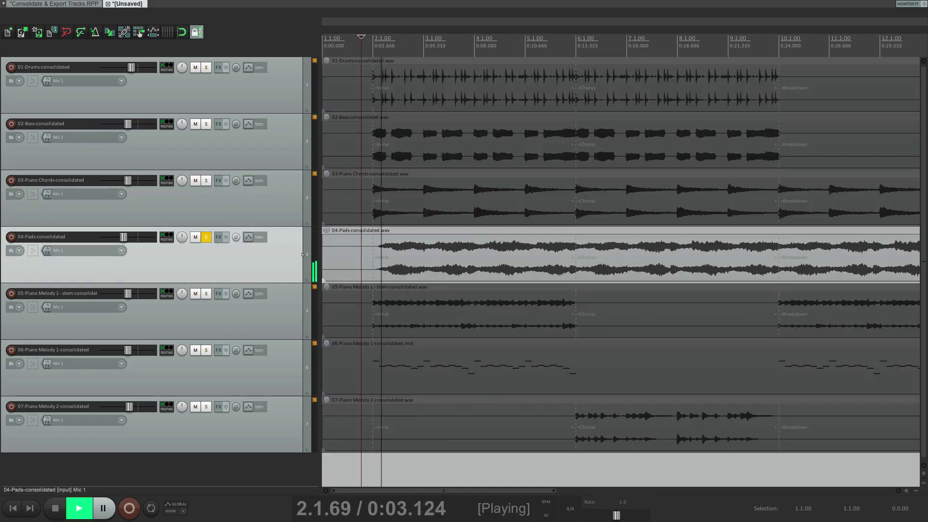
key(space)
click(206, 236)
click(206, 293)
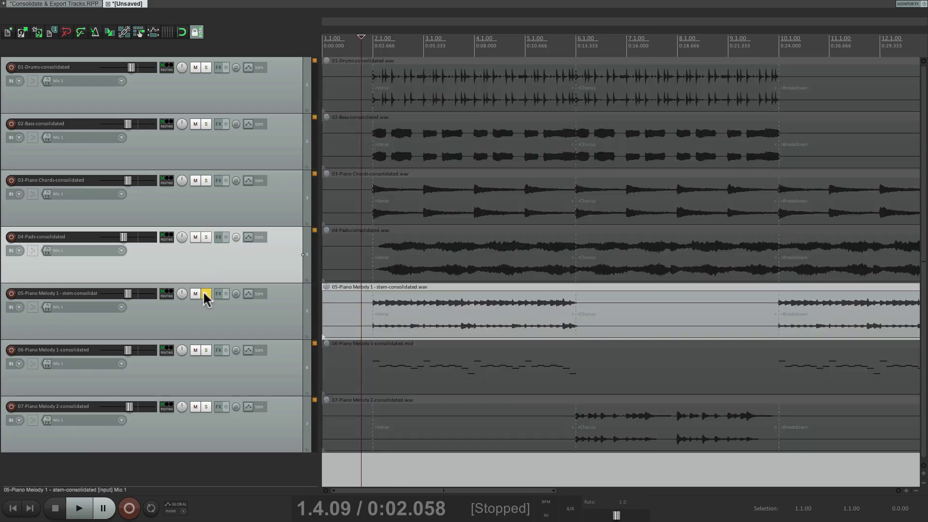
key(space)
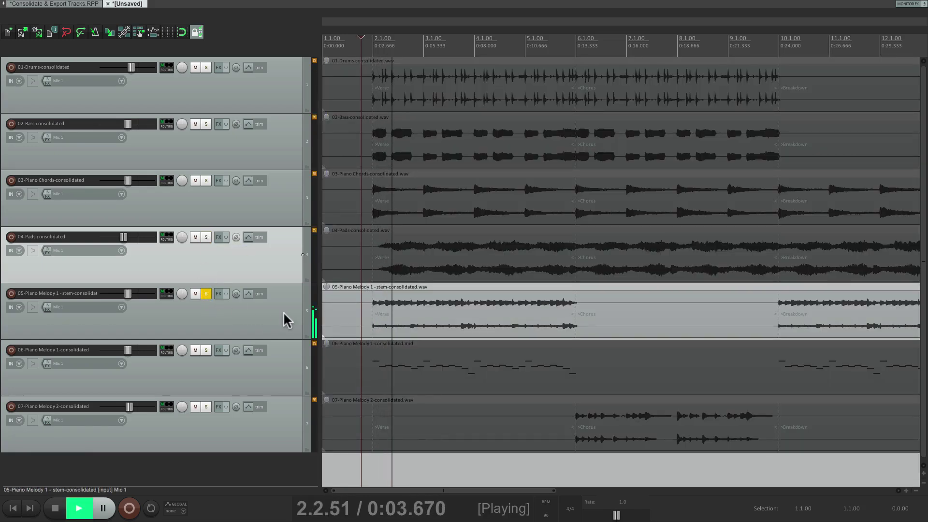
key(space)
click(205, 293)
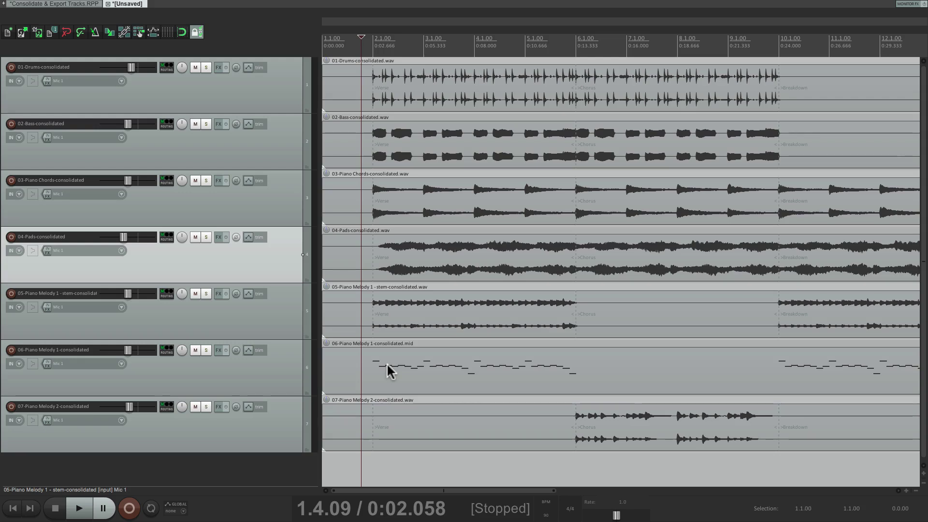
click(252, 359)
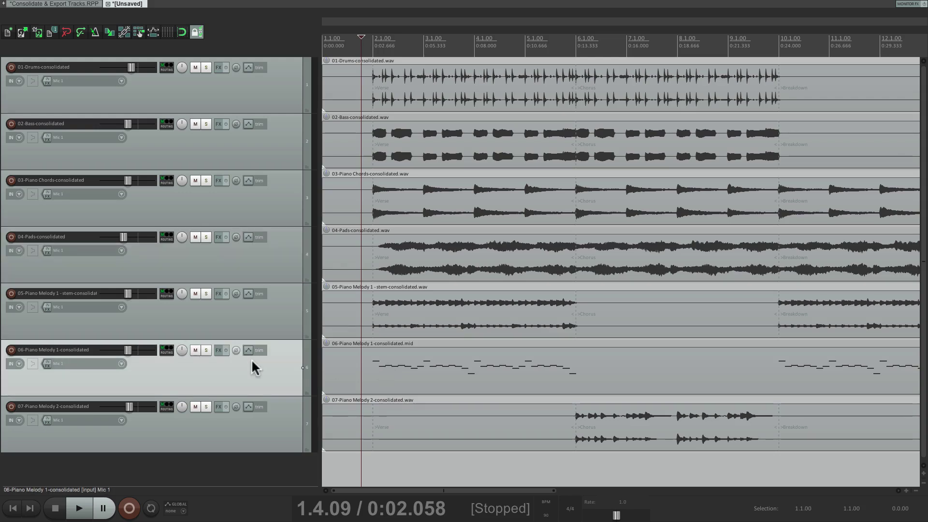